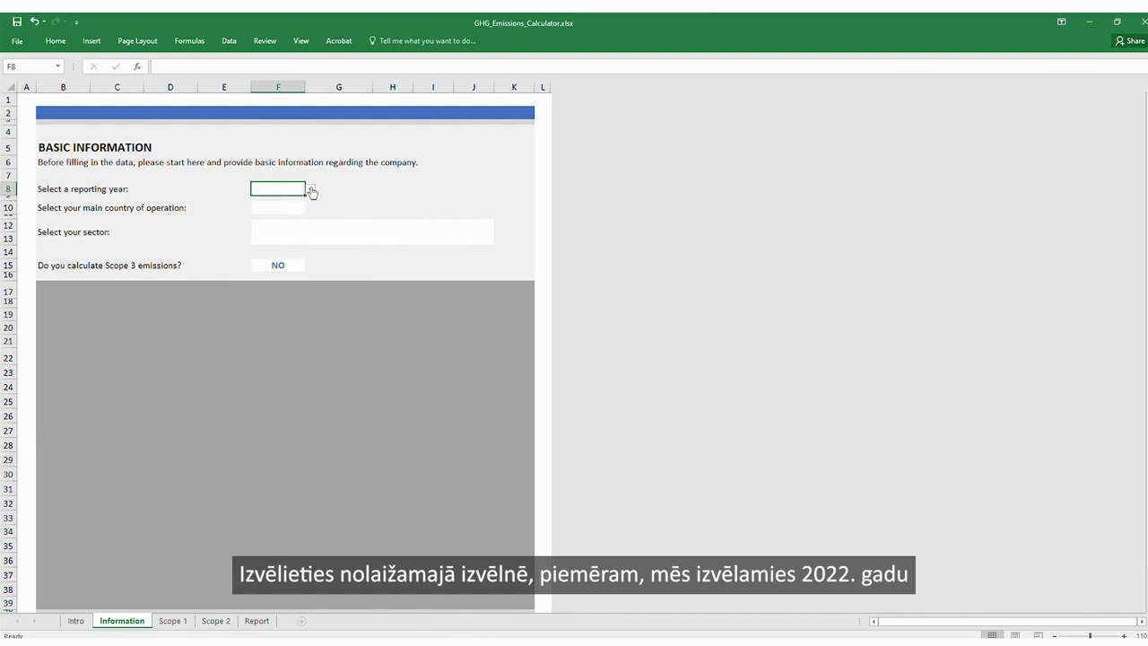
Set the reporting year to 2022 and the main country of operation to Lithuania.
{"action": "left_click", "coordinate": [310, 190]}
{"action": "left_click", "coordinate": [283, 216]}
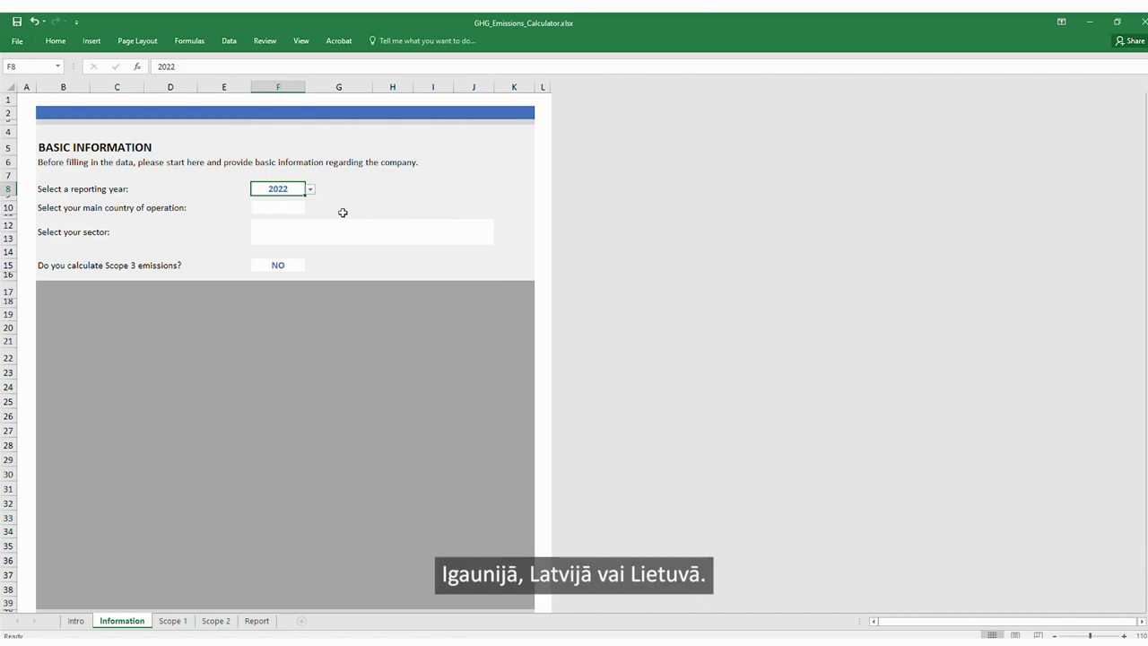
{"action": "left_click", "coordinate": [273, 207]}
{"action": "left_click", "coordinate": [309, 208]}
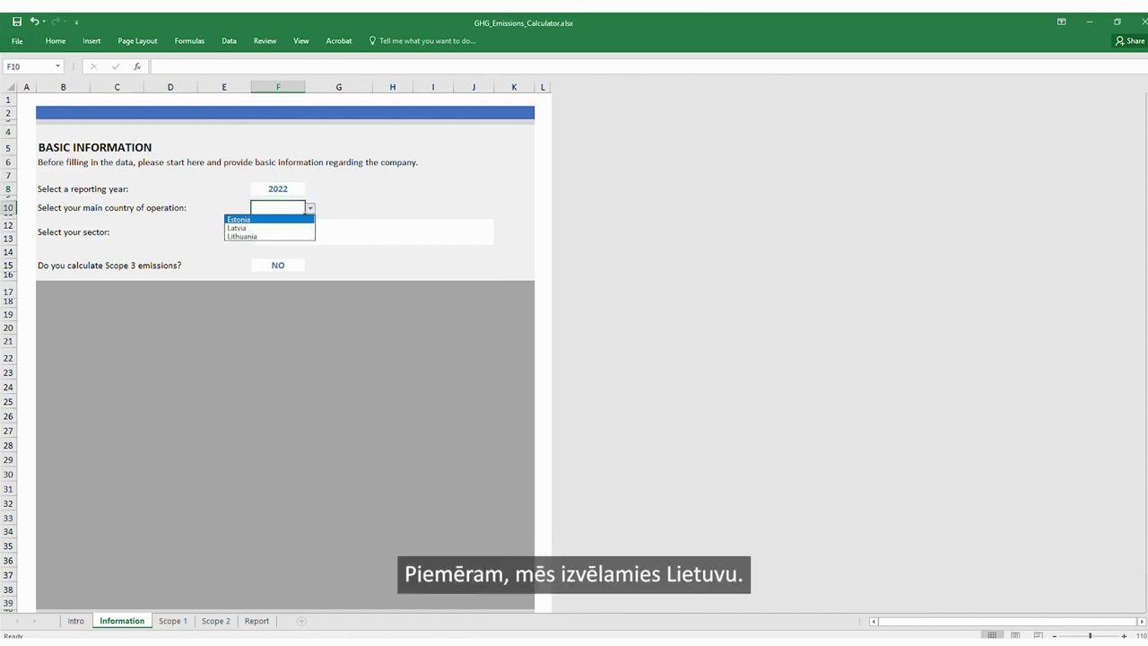
{"action": "left_click", "coordinate": [275, 234]}
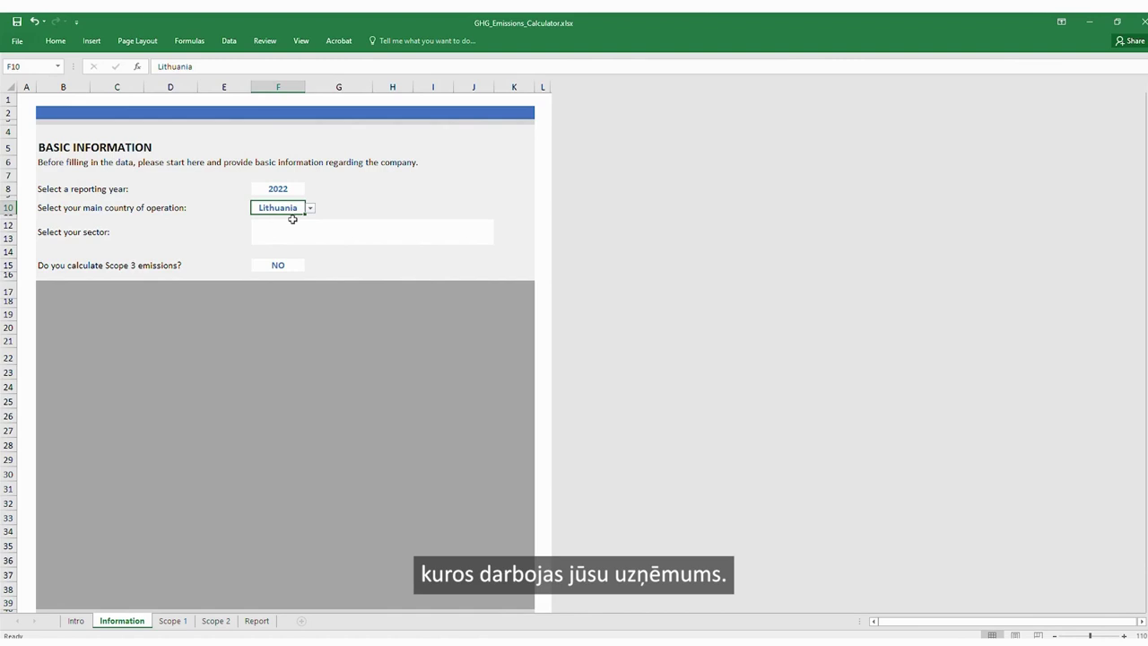
Set the company's sector to 08. TRANSPORTATION AND STORAGE.
{"action": "left_click", "coordinate": [351, 231]}
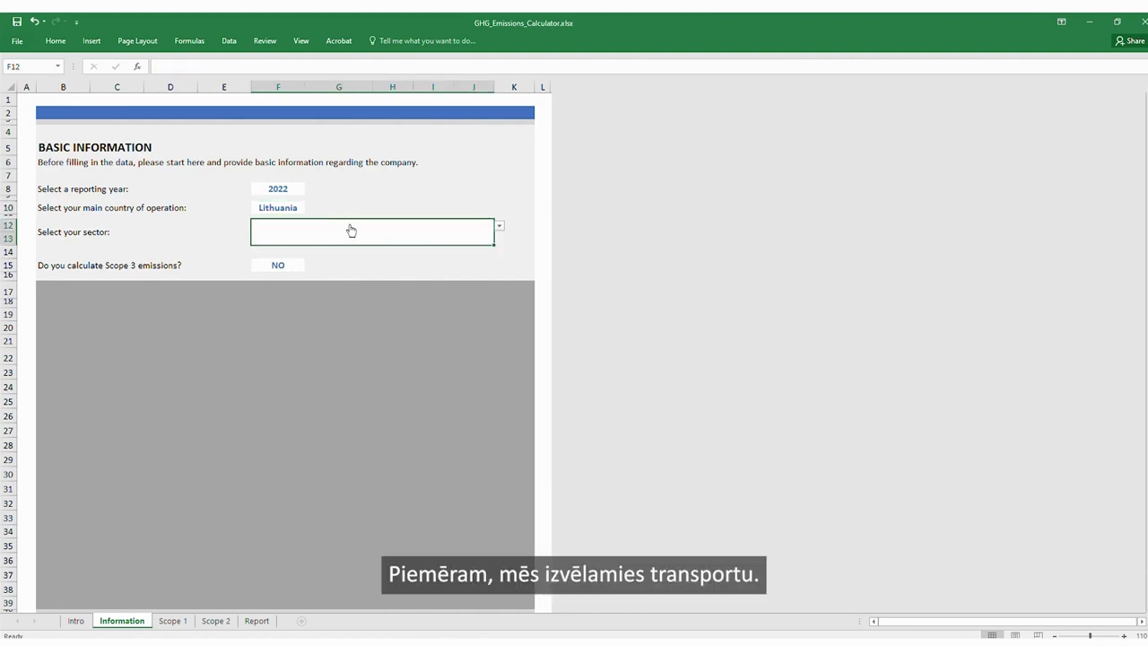
{"action": "left_click", "coordinate": [499, 225]}
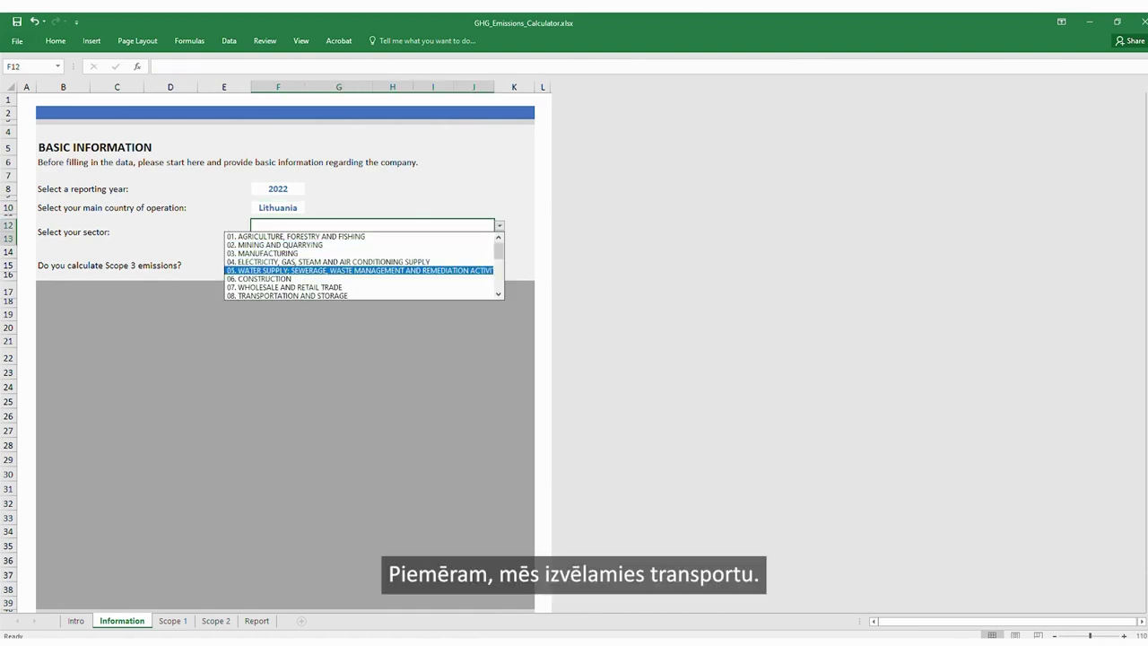
{"action": "left_click", "coordinate": [421, 295]}
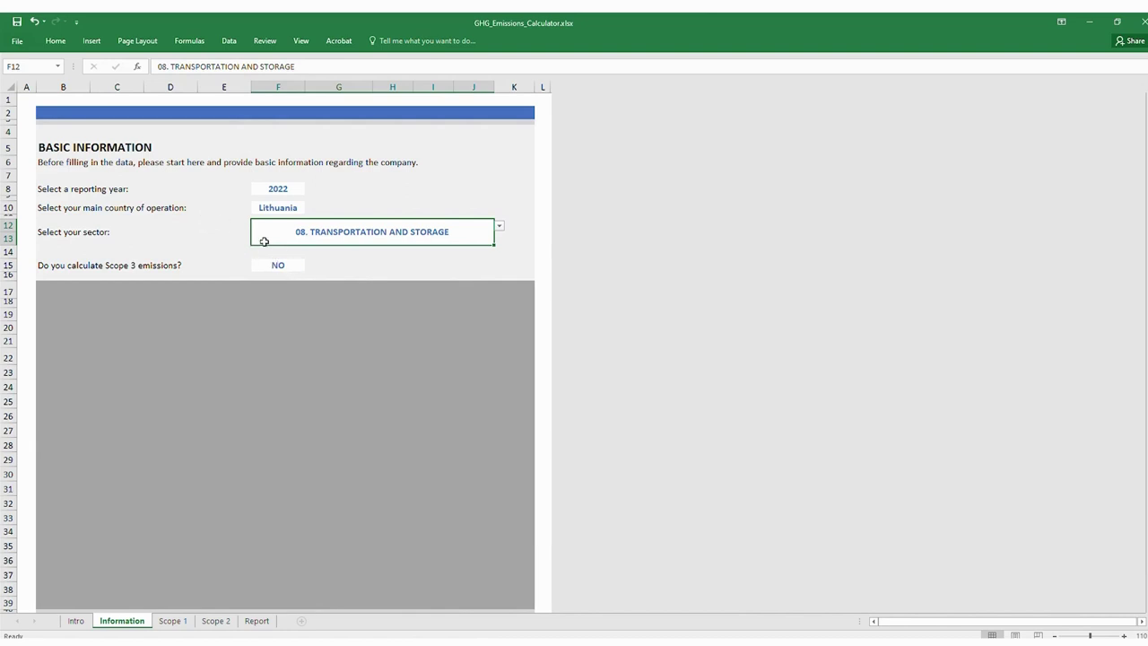
Answer YES to calculating Scope 3 emissions and select the cell for total Scope 3 emissions.
{"action": "left_click", "coordinate": [280, 265]}
{"action": "left_click", "coordinate": [307, 266]}
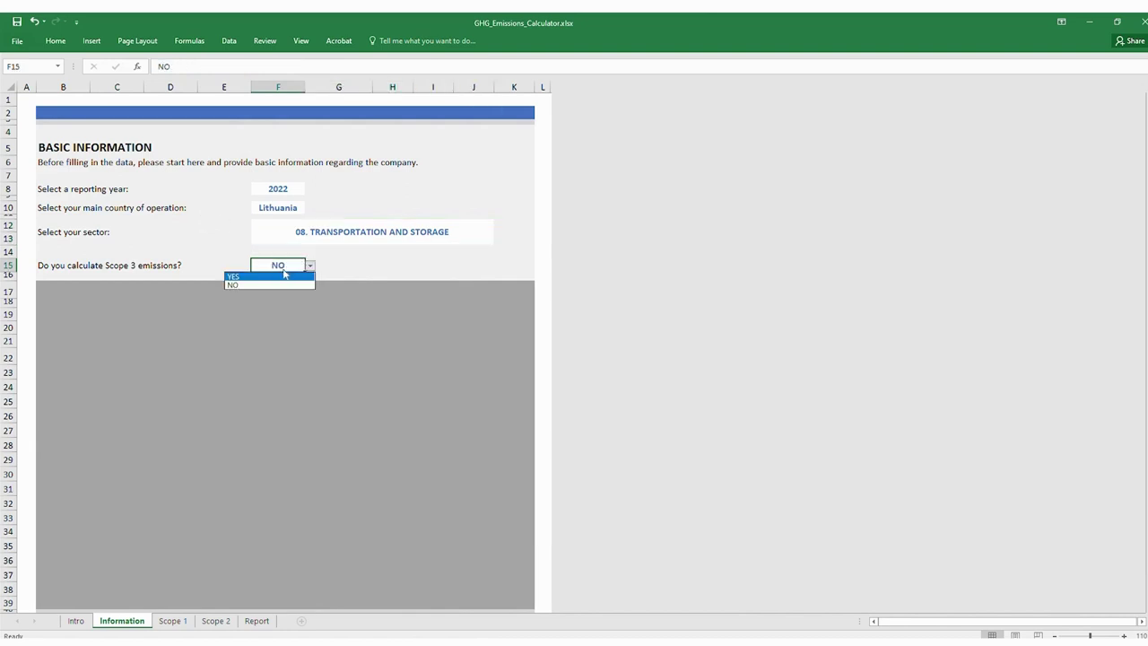
{"action": "left_click", "coordinate": [287, 274]}
{"action": "left_click", "coordinate": [291, 314]}
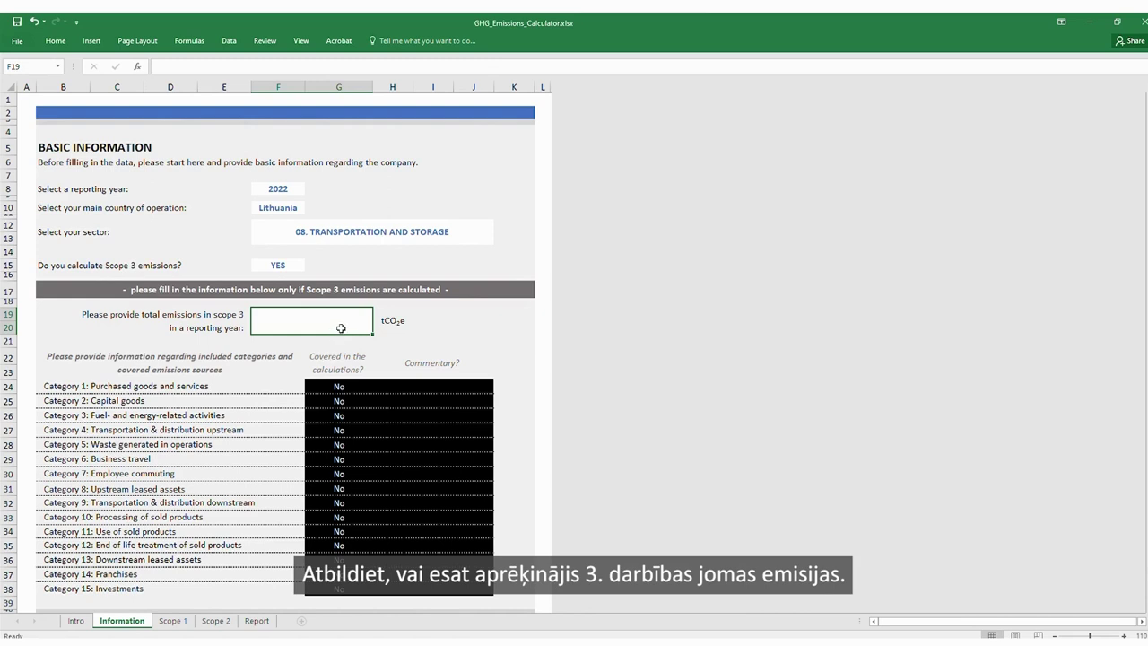
Change the answer about calculating Scope 3 emissions to NO.
{"action": "left_click", "coordinate": [277, 265]}
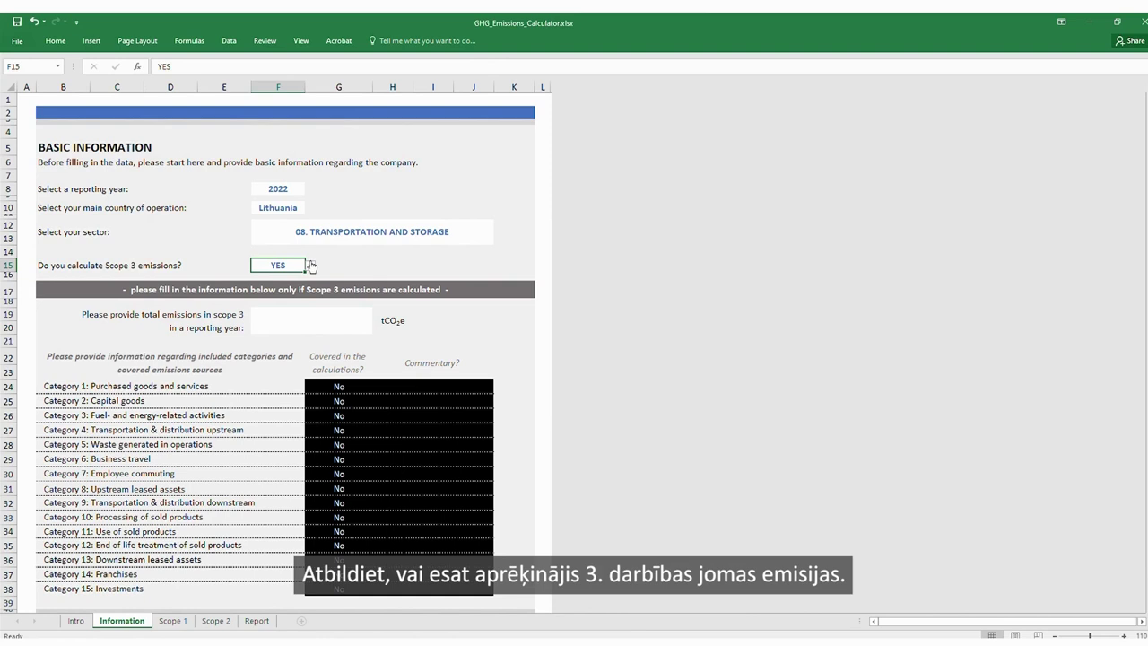
{"action": "left_click", "coordinate": [311, 265]}
{"action": "left_click", "coordinate": [295, 285]}
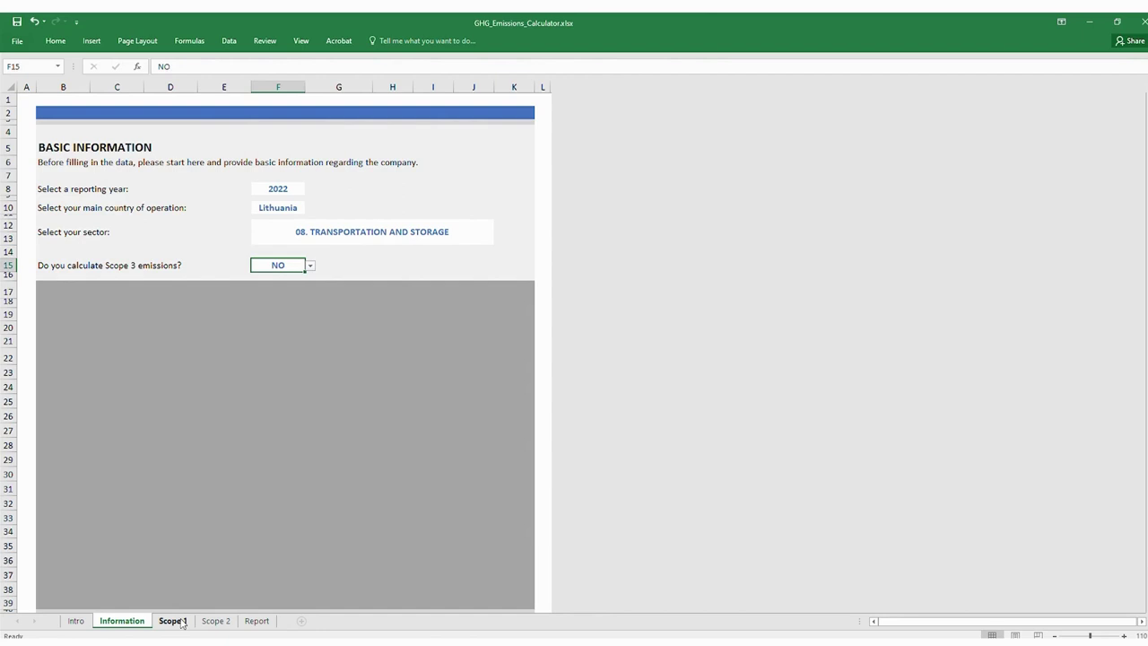
On the Scope 1 sheet, mark natural gas and propane as company-used fuels under stationary emissions.
{"action": "left_click", "coordinate": [179, 621]}
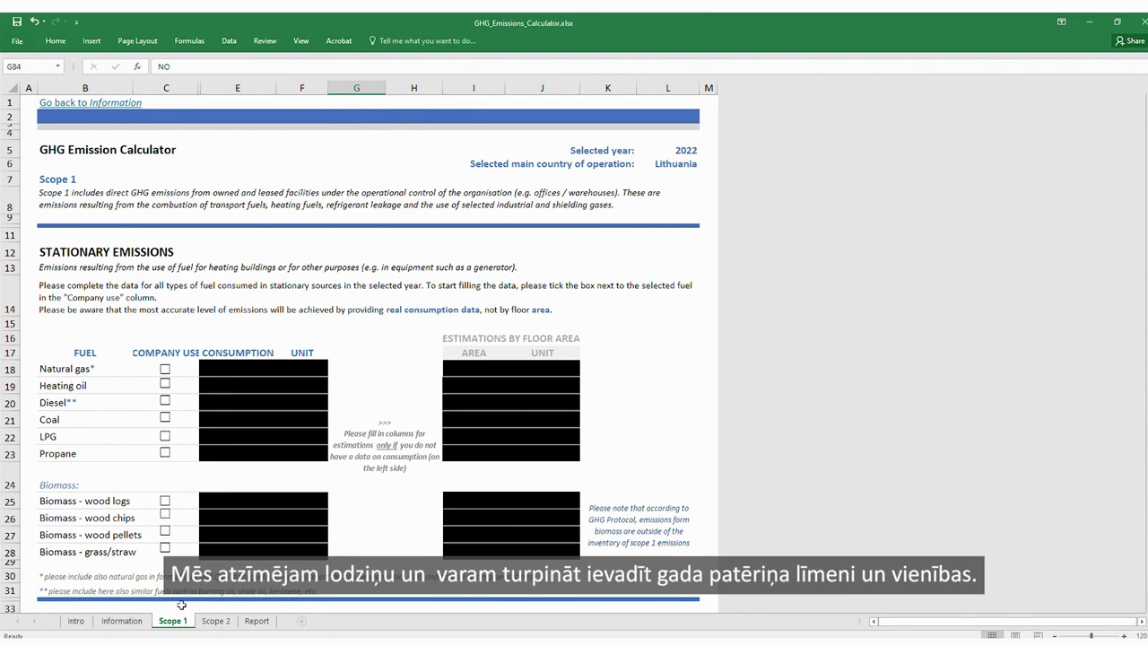
{"action": "left_click", "coordinate": [165, 369]}
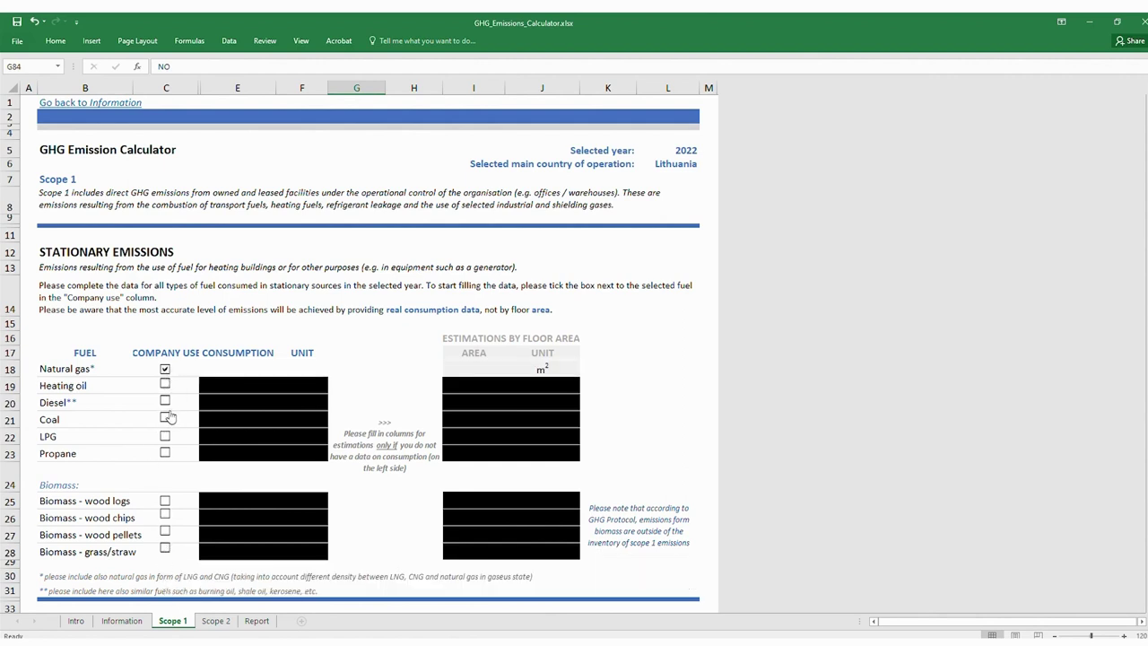
{"action": "left_click", "coordinate": [166, 453]}
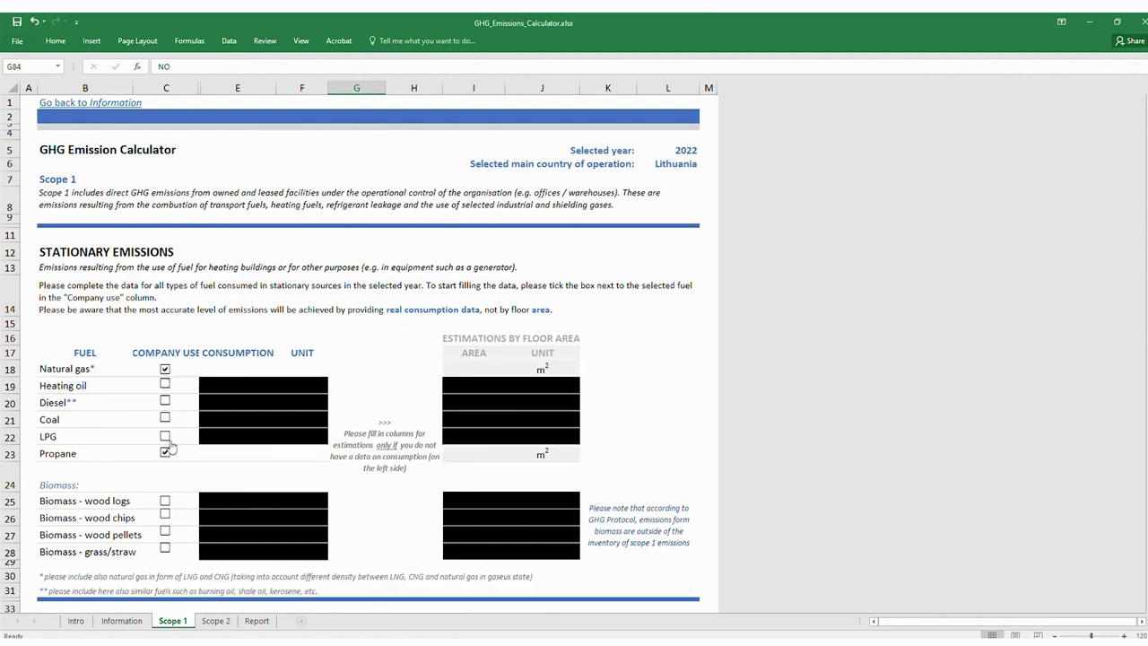
Enter natural gas consumption of 150000 m3 and a floor area of 300 m² for the propane estimation.
{"action": "left_click", "coordinate": [223, 373]}
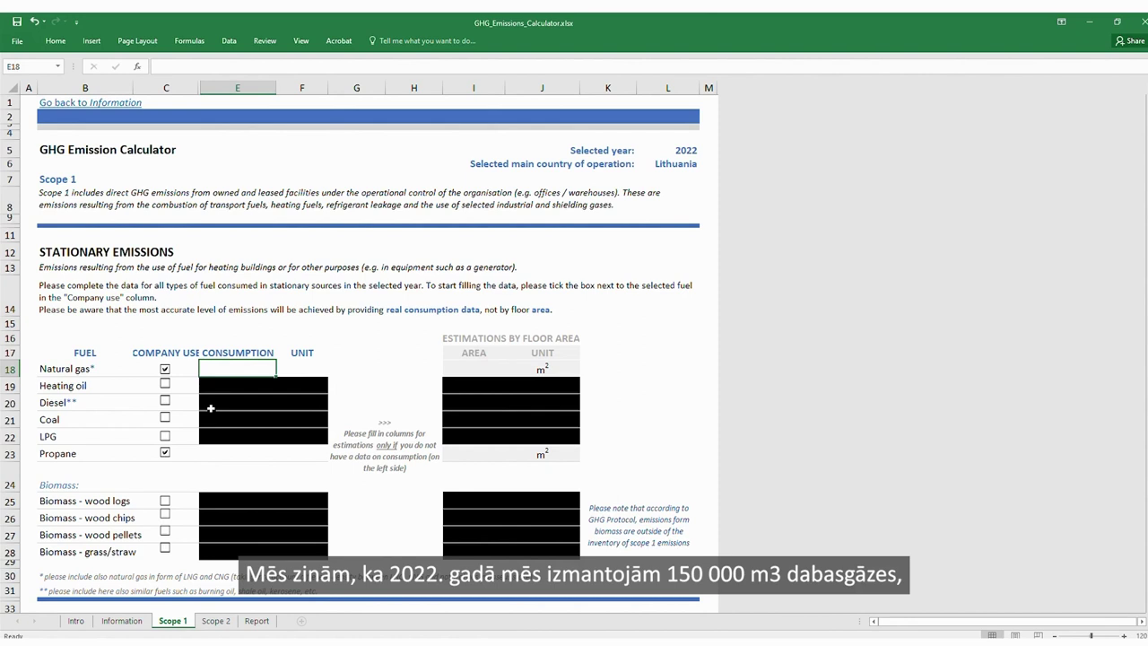
{"action": "type", "text": "15000"}
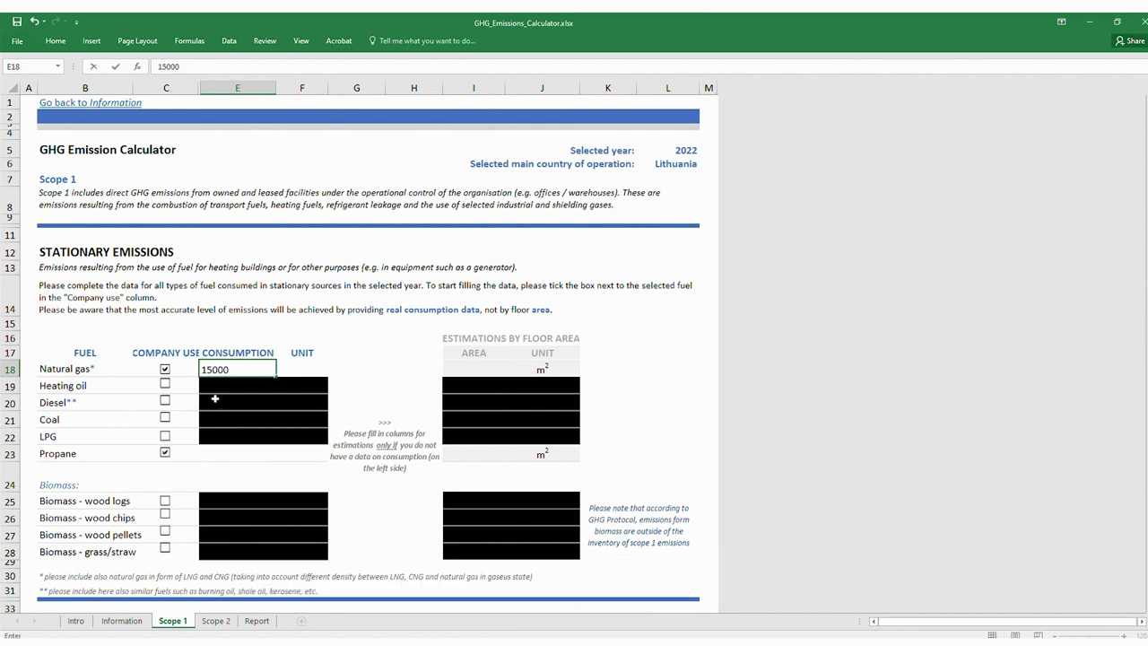
{"action": "type", "text": "0"}
{"action": "left_click", "coordinate": [318, 373]}
{"action": "left_click", "coordinate": [332, 370]}
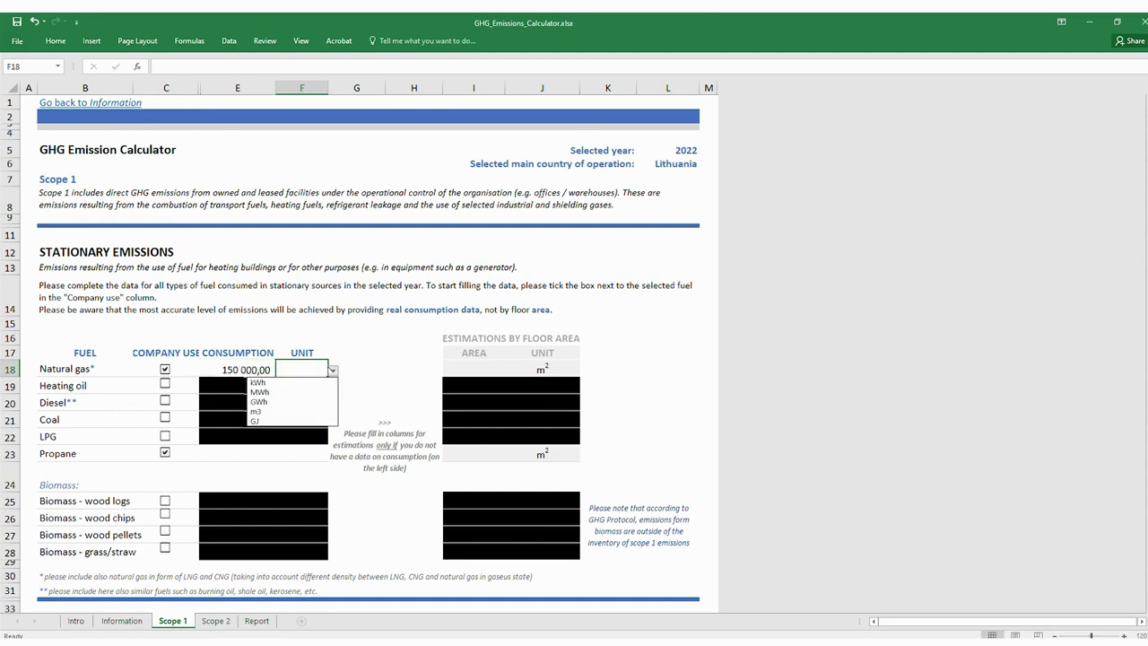
{"action": "left_click", "coordinate": [301, 411]}
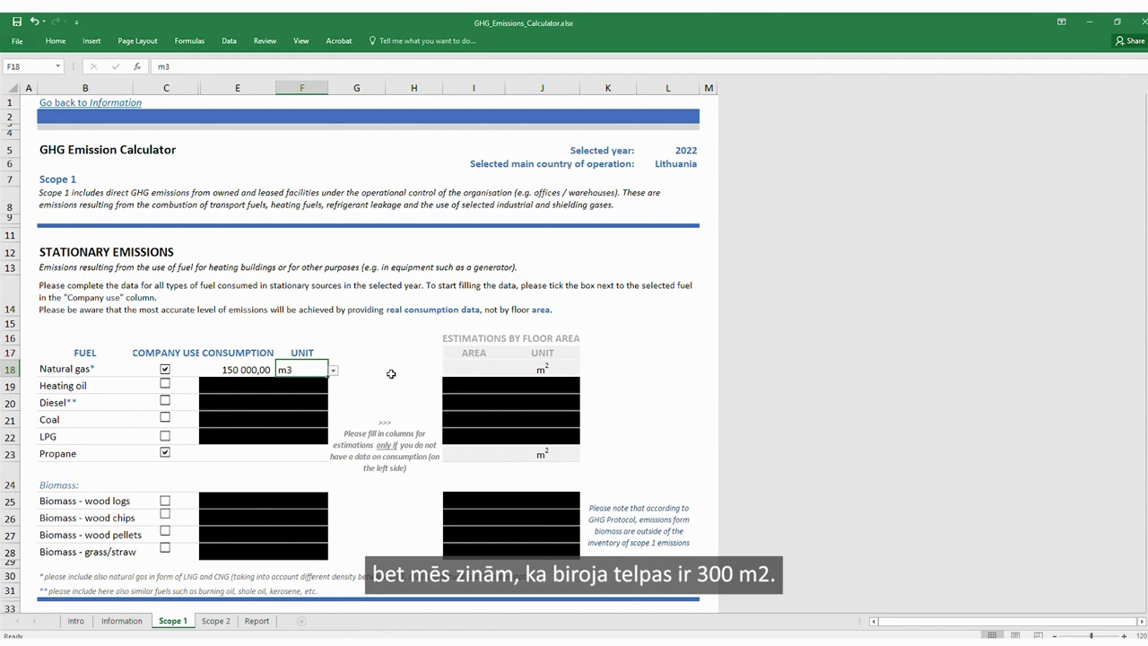
{"action": "left_click", "coordinate": [469, 454]}
{"action": "type", "text": "300"}
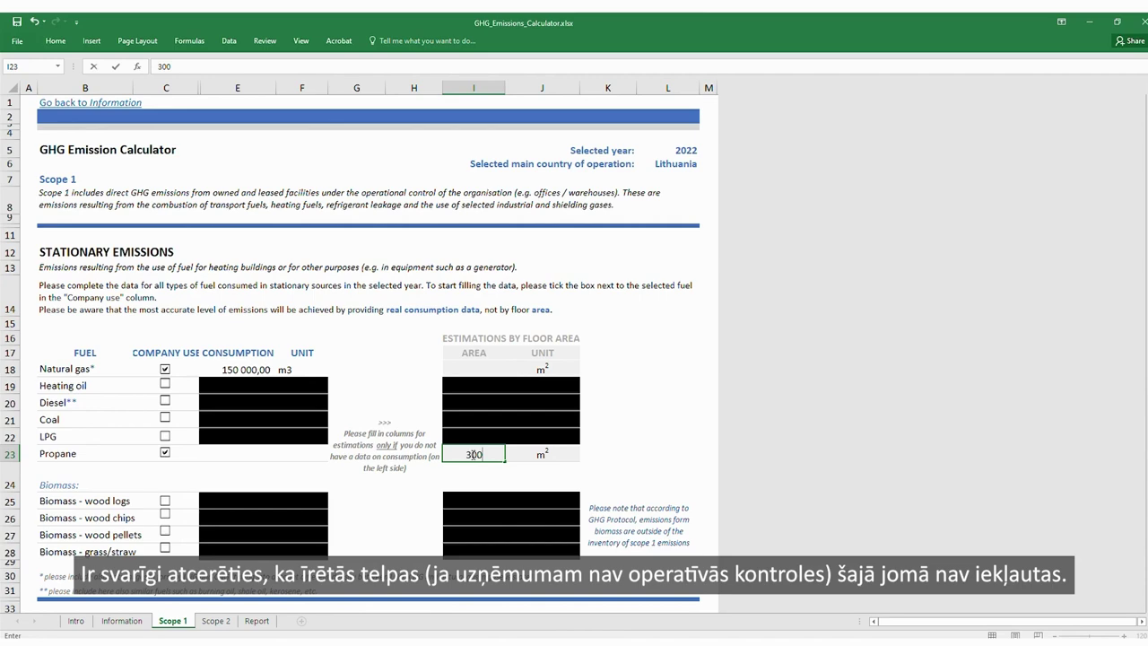
Mark diesel and petrol as company-used fuels under non-stationary emissions.
{"action": "scroll", "coordinate": [369, 470], "scroll_direction": "down", "scroll_amount": 3}
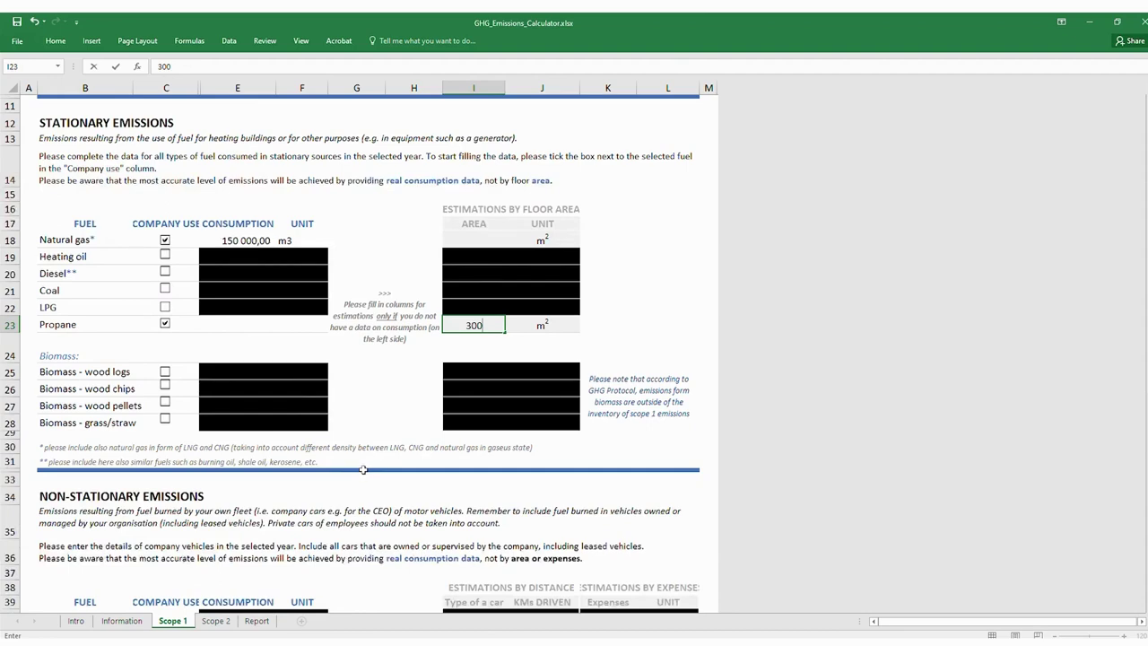
{"action": "scroll", "coordinate": [363, 469], "scroll_direction": "down", "scroll_amount": 1}
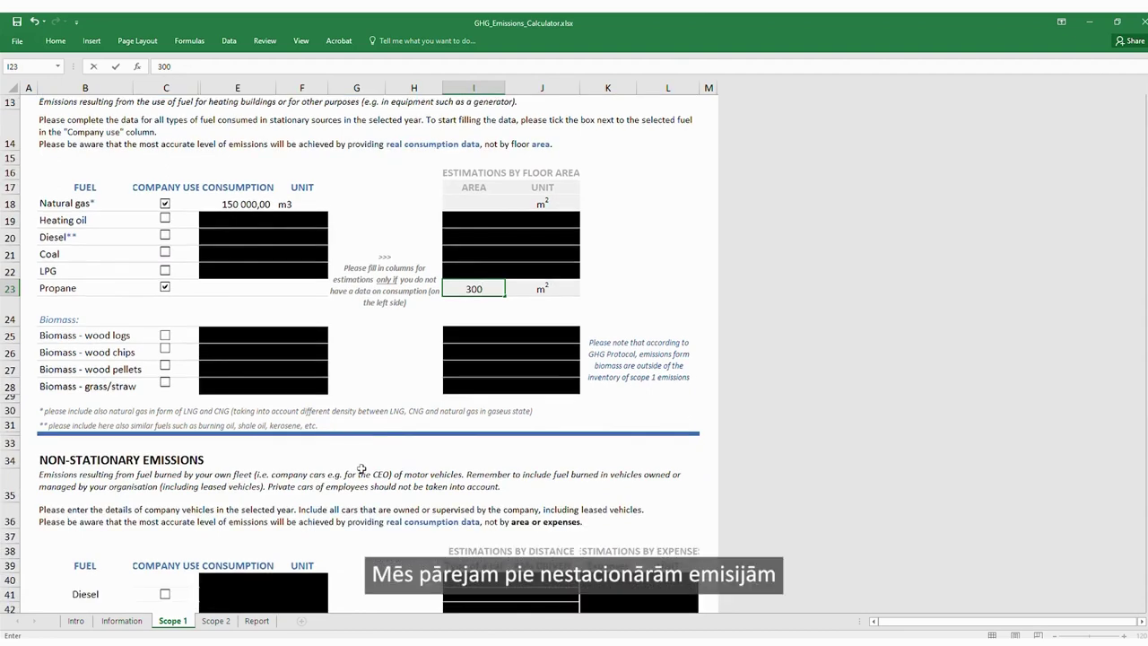
{"action": "scroll", "coordinate": [362, 469], "scroll_direction": "down", "scroll_amount": 5}
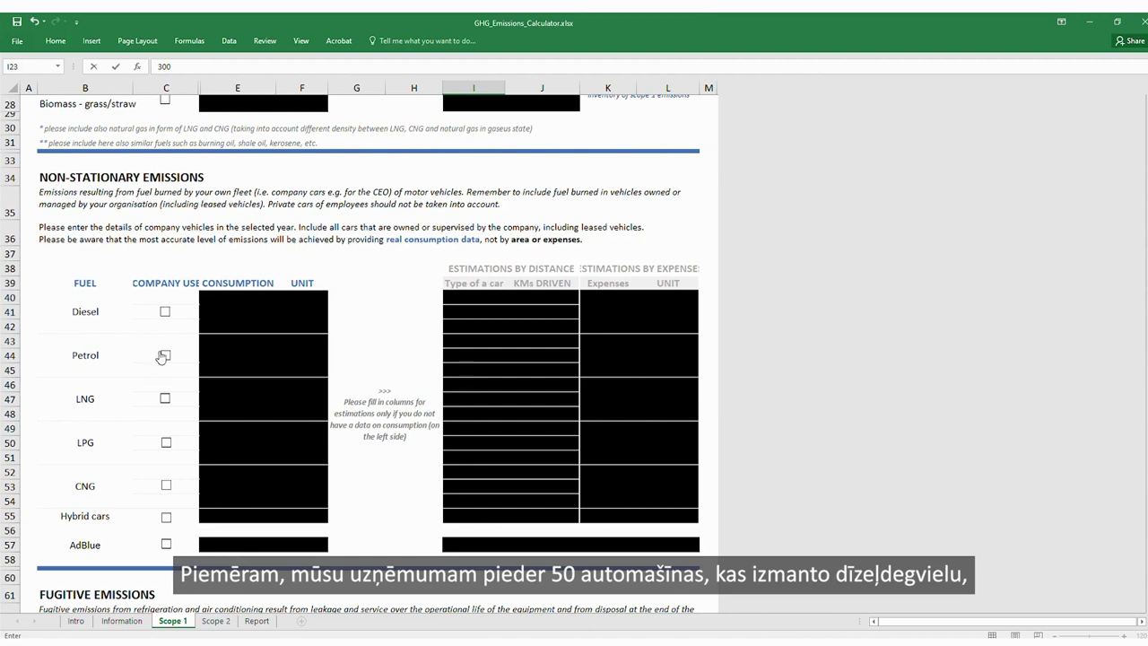
{"action": "left_click", "coordinate": [165, 312]}
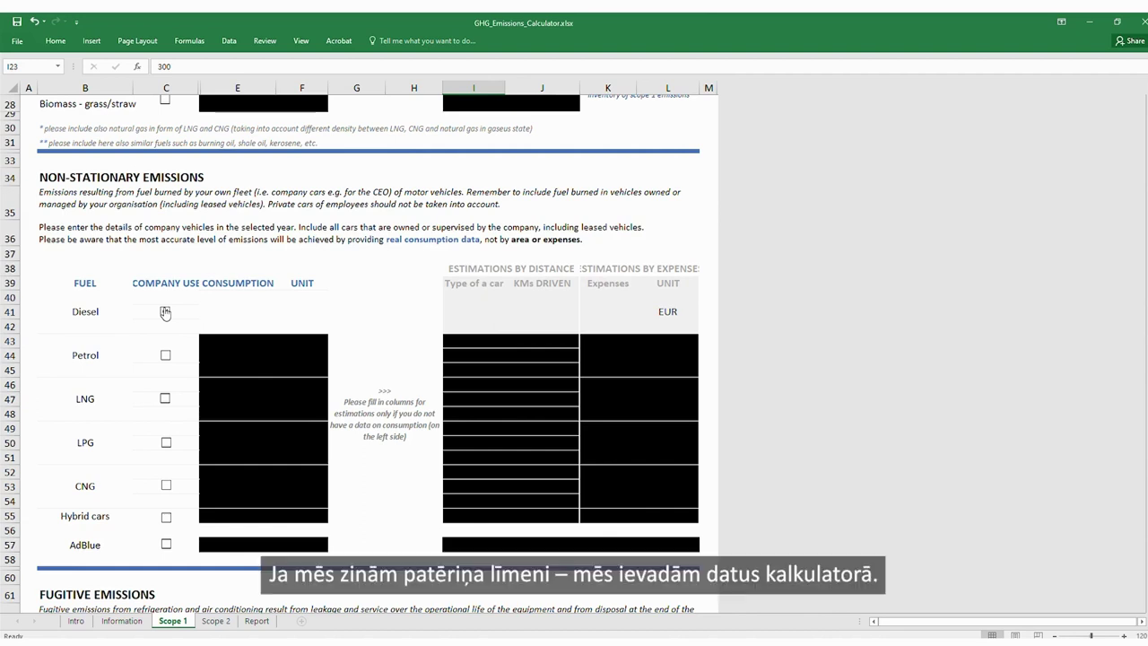
{"action": "left_click", "coordinate": [165, 312]}
{"action": "left_click", "coordinate": [165, 356]}
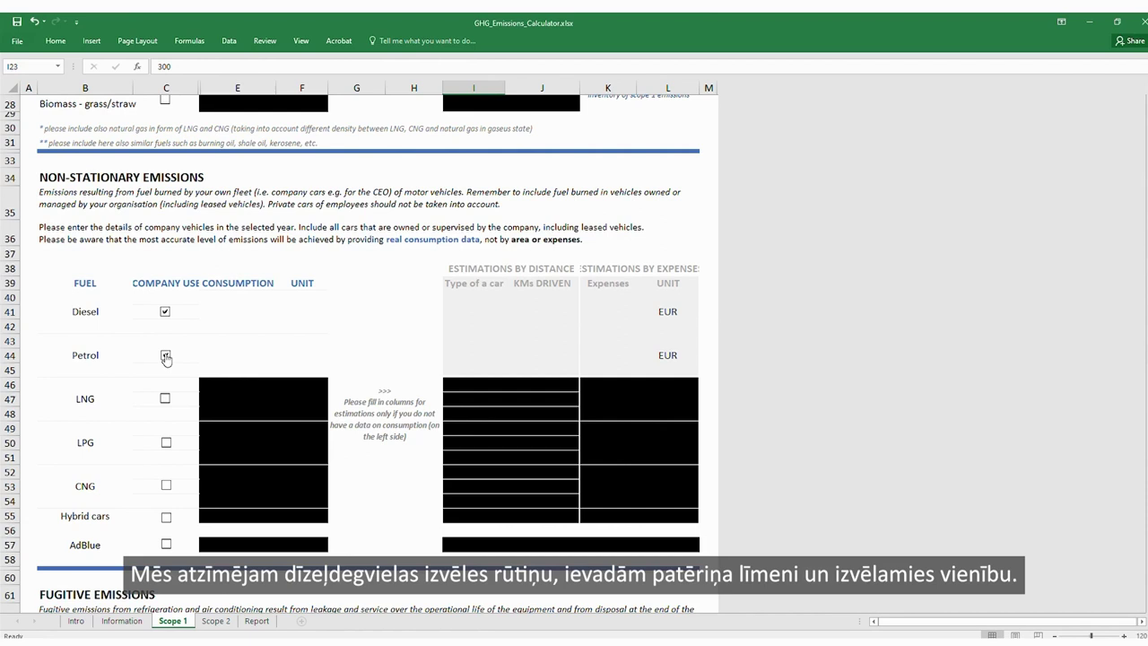
Enter the company vehicles' diesel consumption as 95000 with the unit Litres.
{"action": "left_click", "coordinate": [239, 319]}
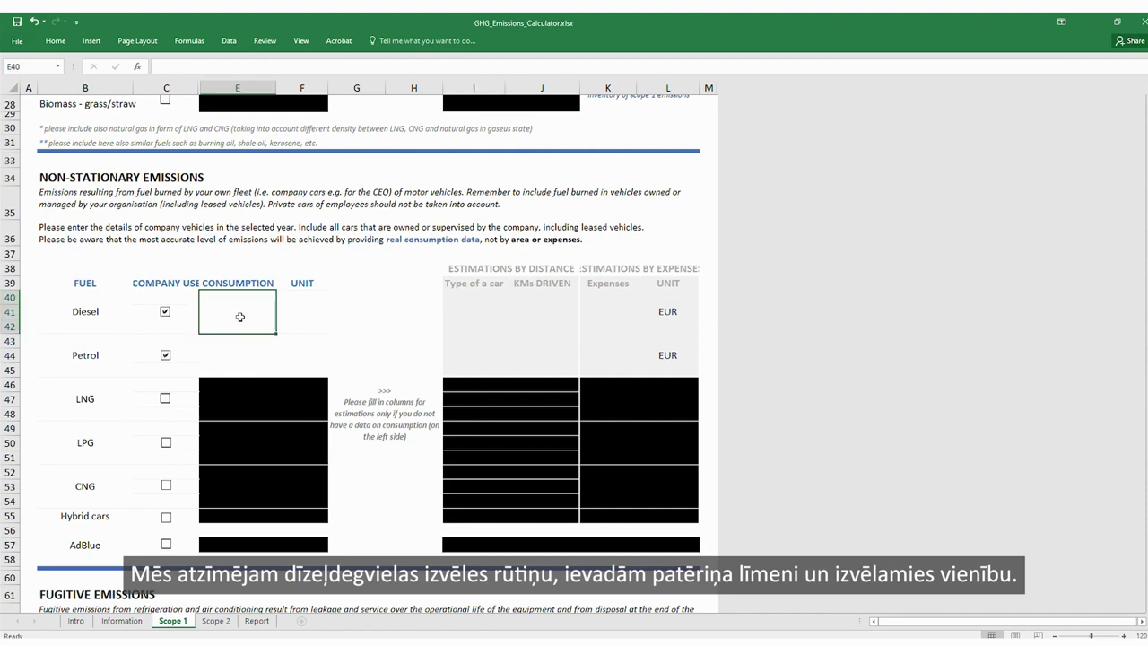
{"action": "type", "text": "9"}
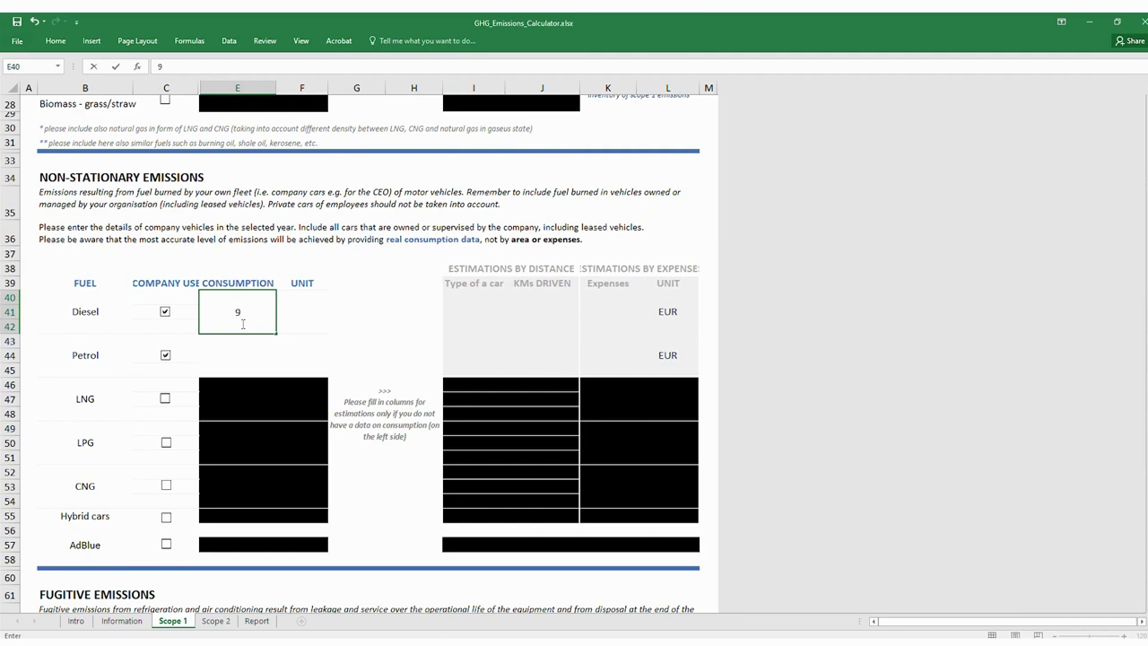
{"action": "type", "text": "5000"}
{"action": "left_click", "coordinate": [317, 310]}
{"action": "left_click", "coordinate": [331, 298]}
{"action": "left_click", "coordinate": [315, 310]}
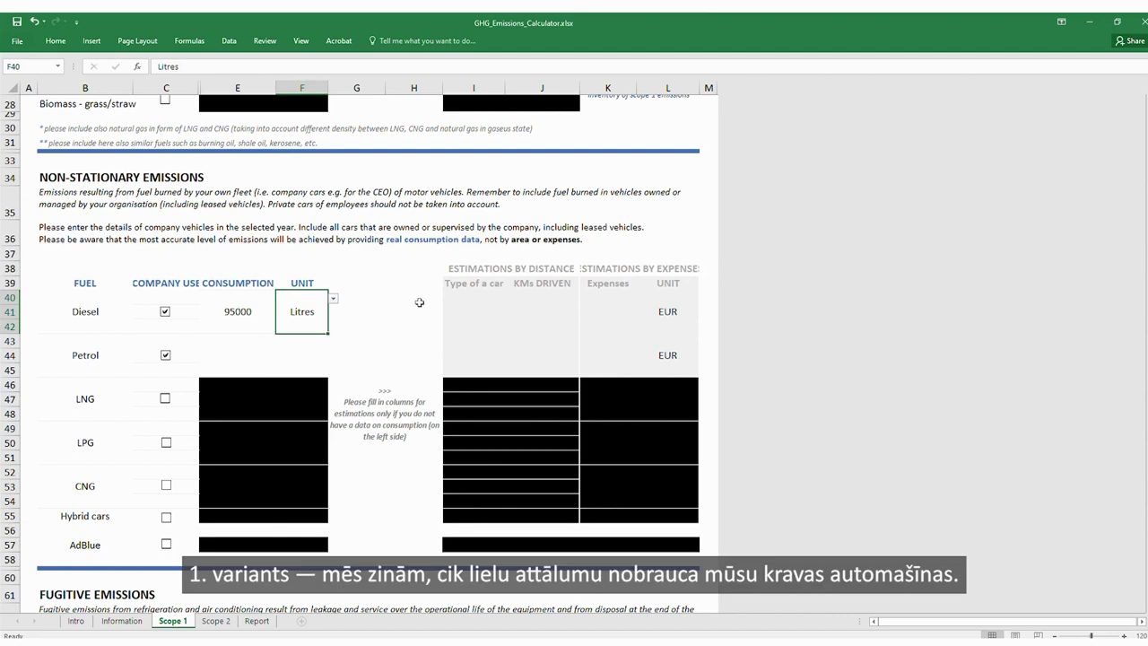
Fill in the petrol estimation by distance with car type Truck and 1000000 KMs driven.
{"action": "left_click", "coordinate": [470, 339]}
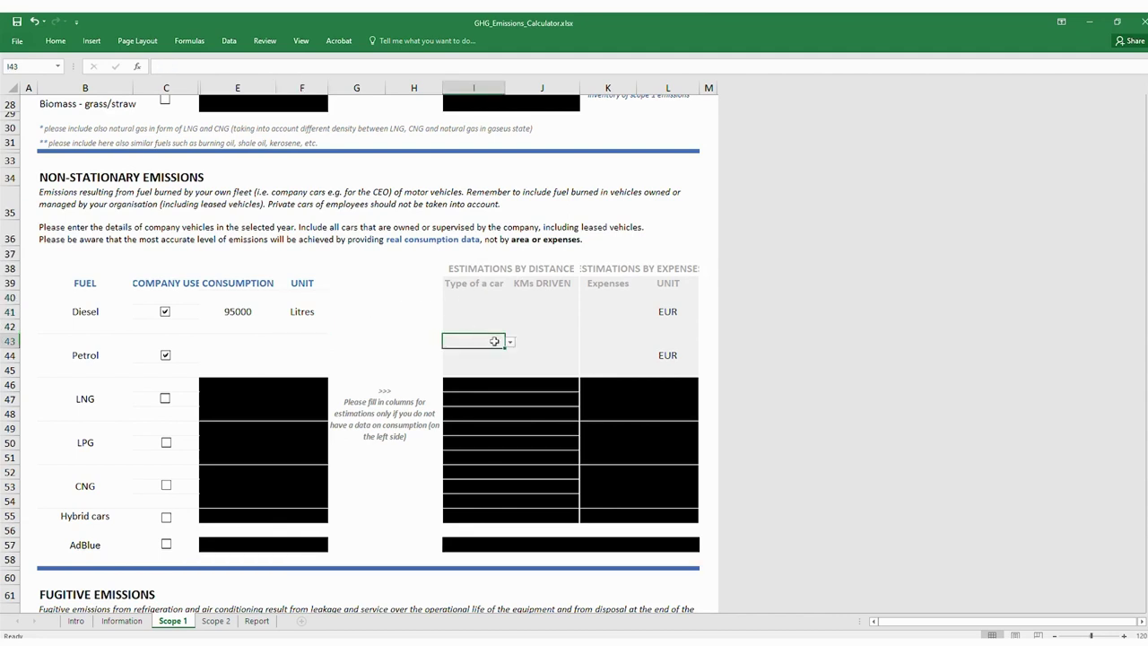
{"action": "left_click", "coordinate": [510, 342]}
{"action": "left_click", "coordinate": [475, 372]}
{"action": "left_click", "coordinate": [535, 342]}
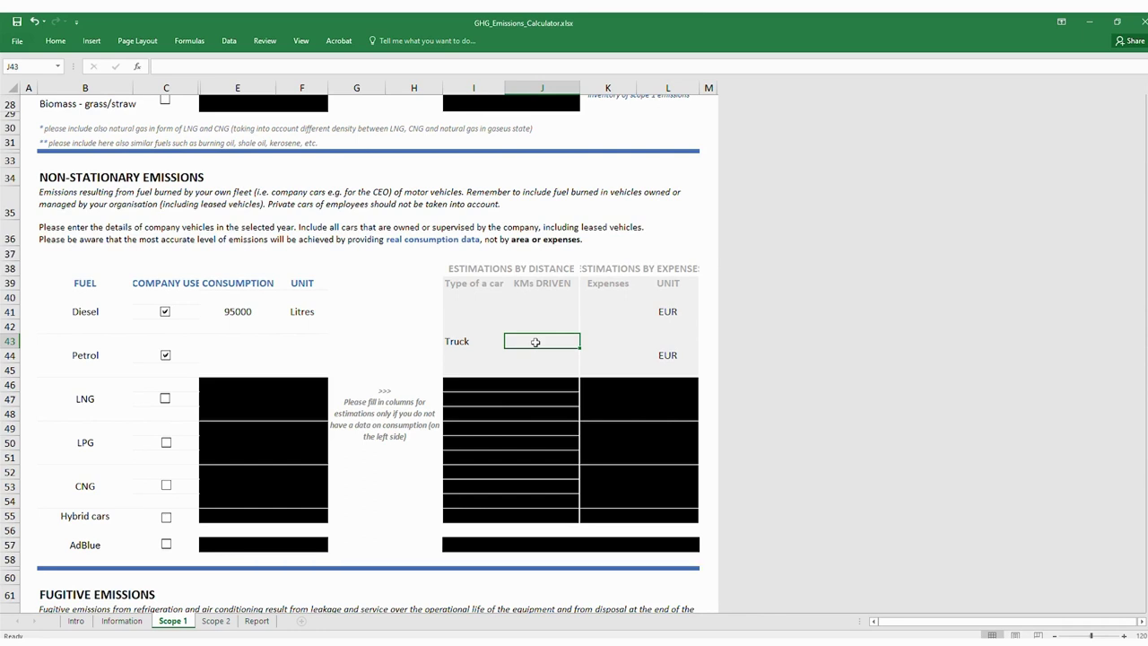
{"action": "type", "text": "100000"}
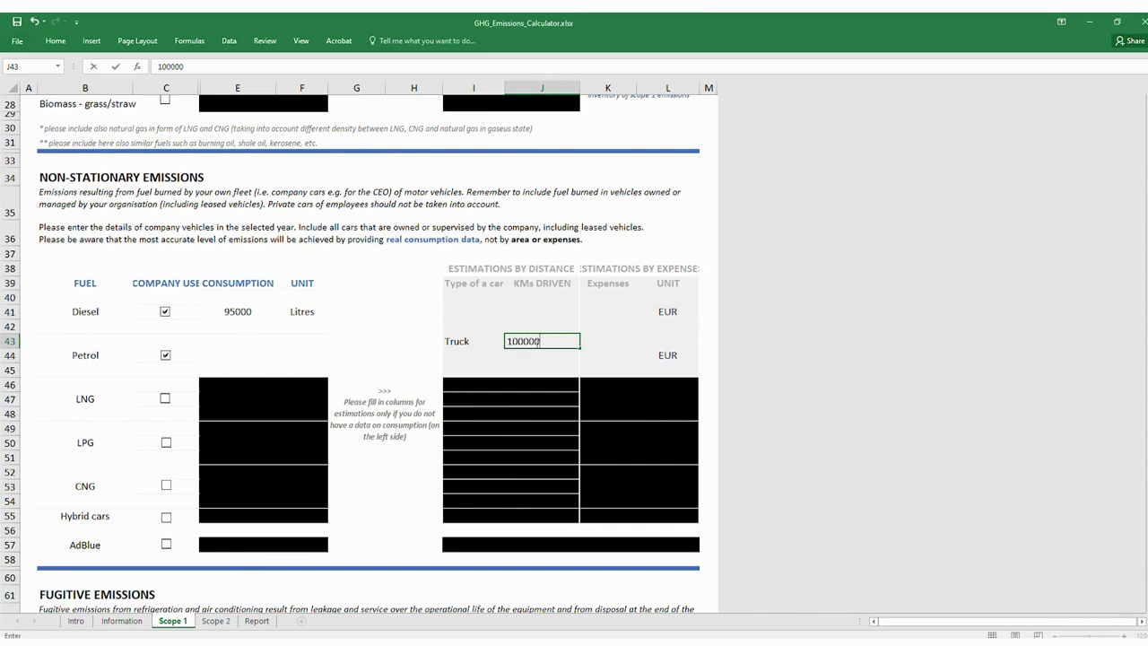
{"action": "type", "text": "0"}
{"action": "key", "text": "Return"}
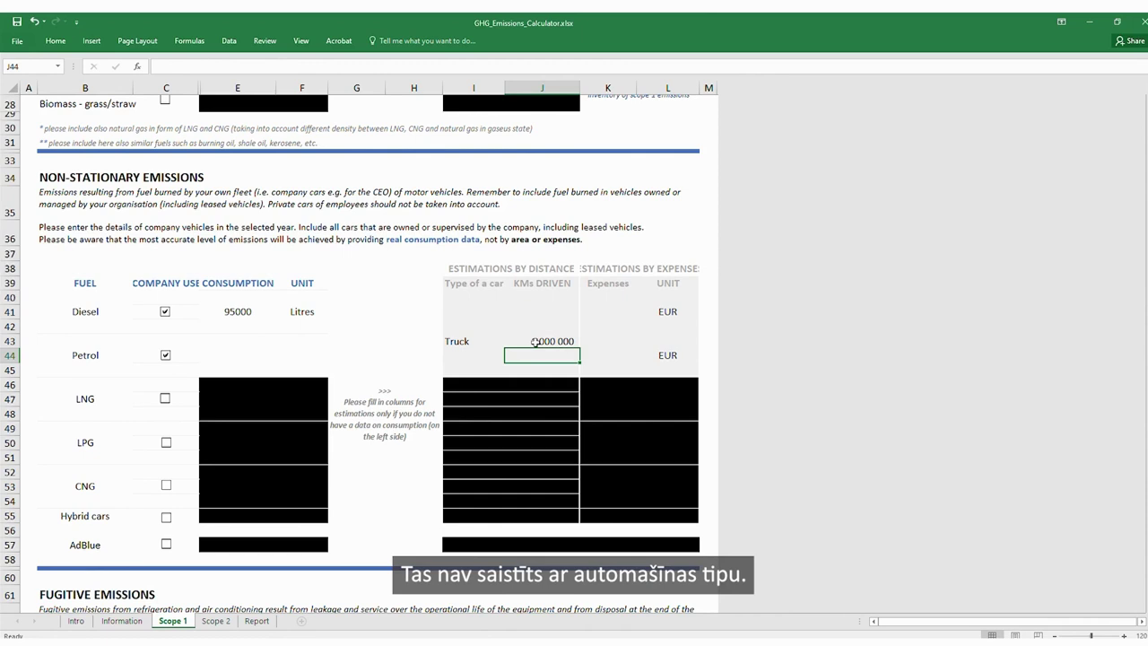
Clear the car type and KMs driven from the petrol estimation by distance.
{"action": "left_click", "coordinate": [486, 340]}
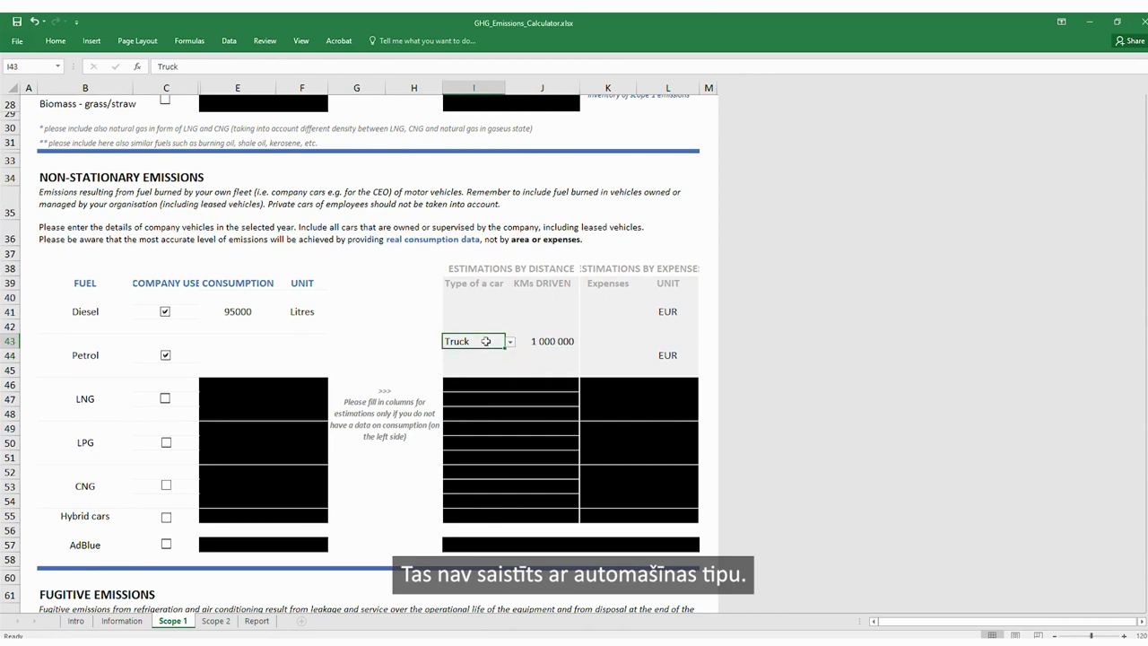
{"action": "key", "text": "BackSpace"}
{"action": "key", "text": "Tab"}
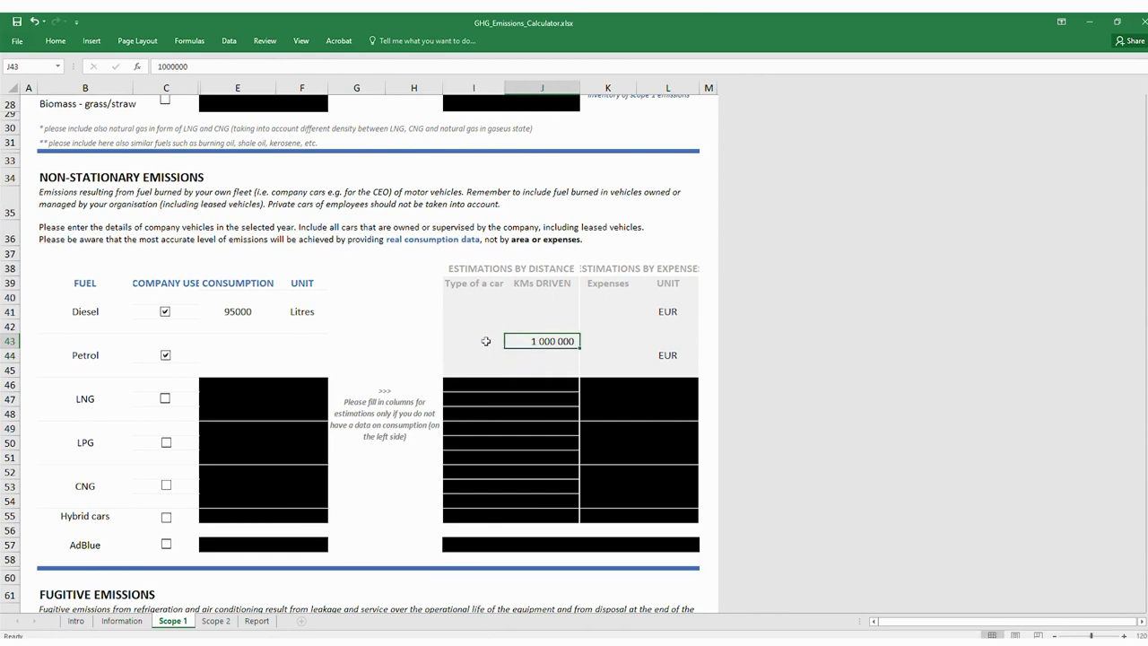
{"action": "key", "text": "BackSpace"}
Enter 150000 EUR as petrol expenses in the estimation by expenses.
{"action": "key", "text": "Tab"}
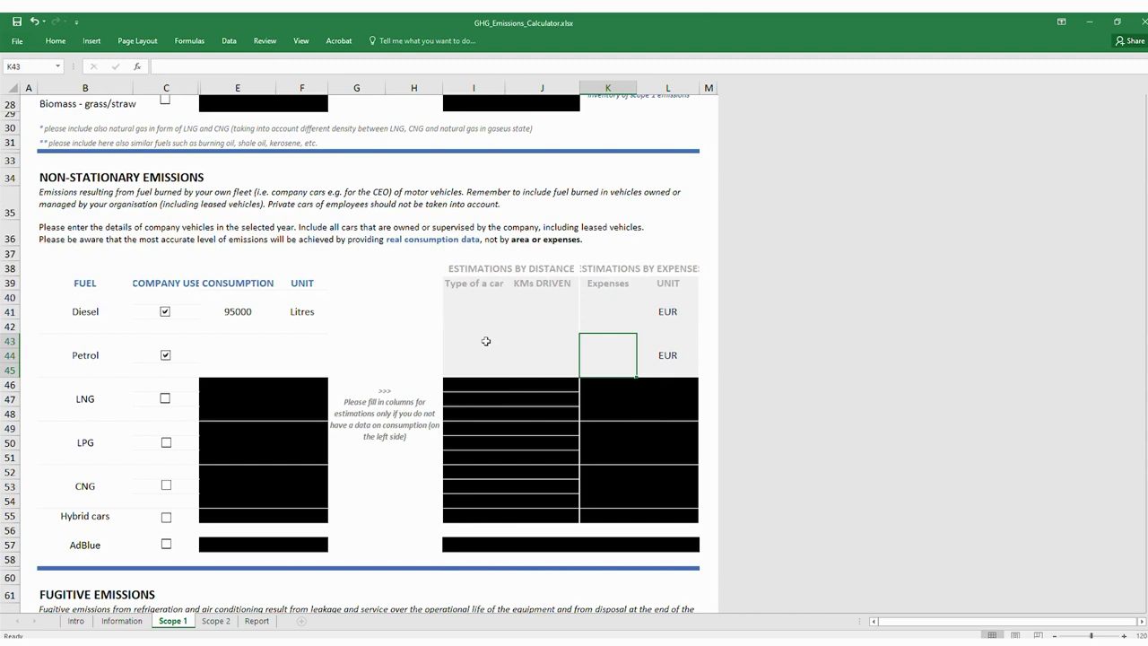
{"action": "type", "text": "150000"}
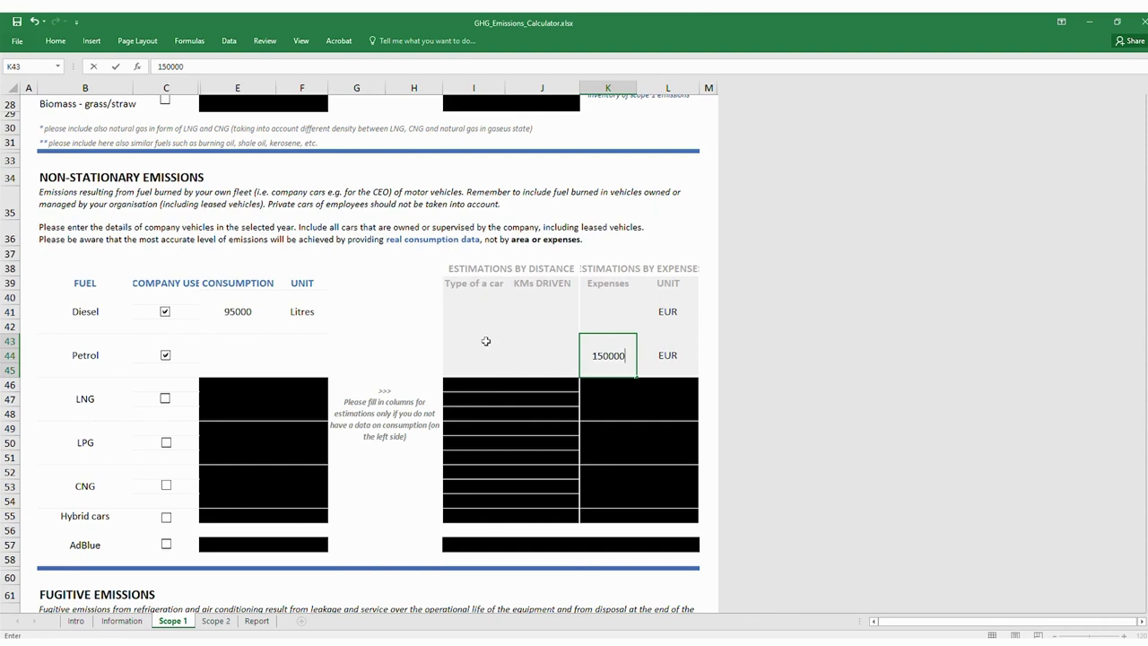
{"action": "left_click", "coordinate": [514, 365]}
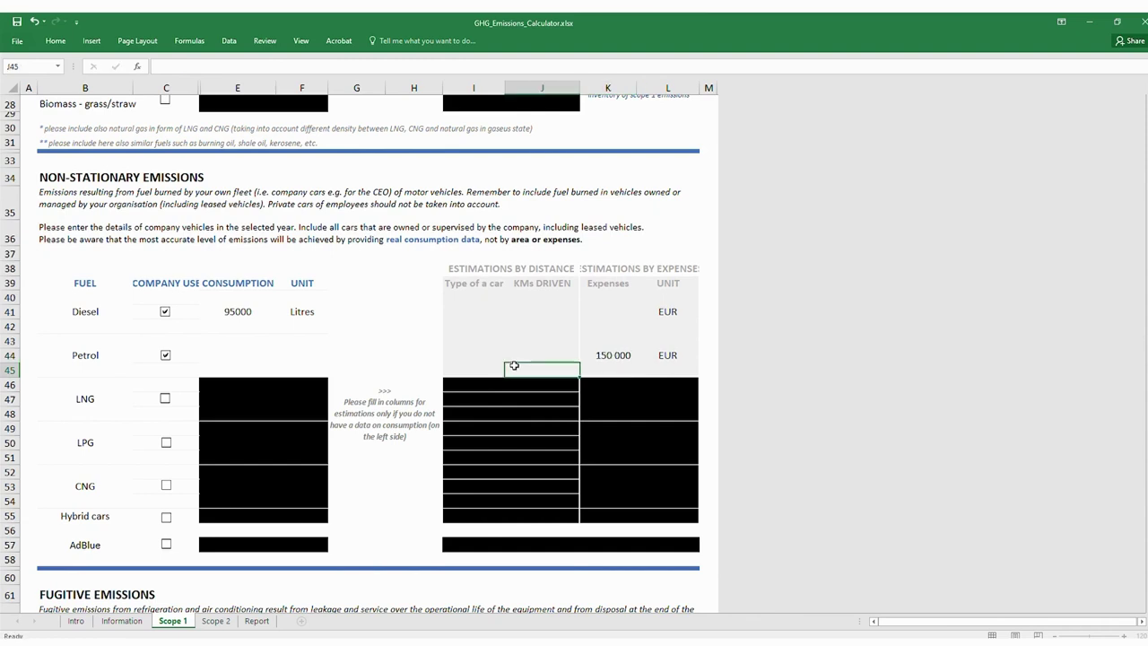
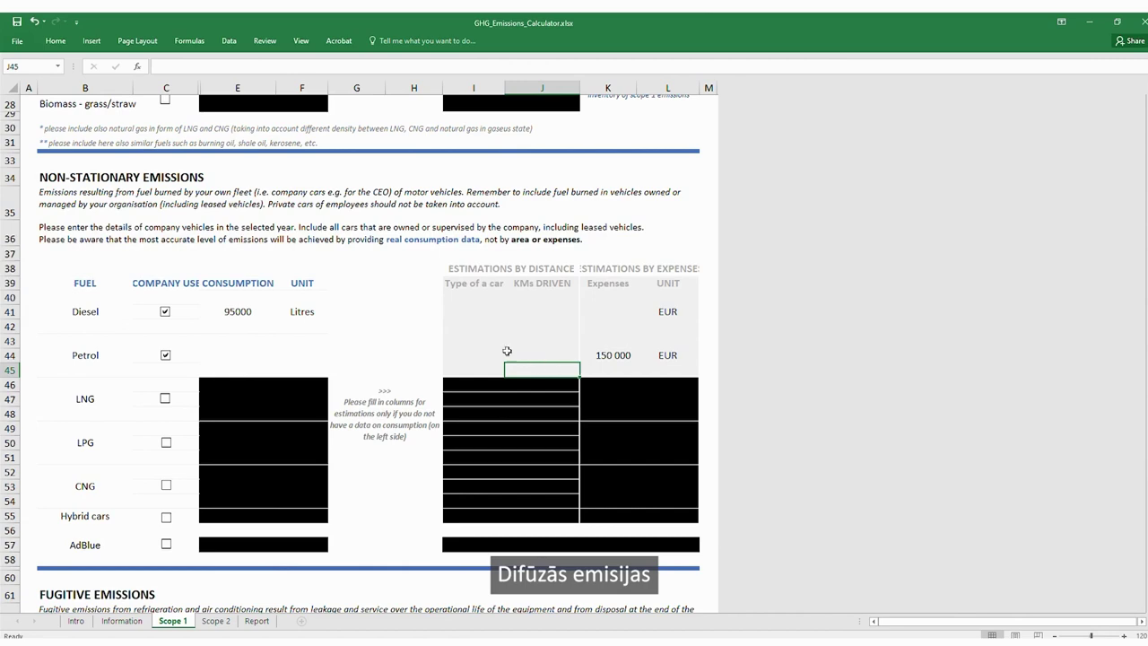
Enter R600 as the first refrigerant in the fugitive emissions with an amount of 0,5 kg.
{"action": "scroll", "coordinate": [420, 376], "scroll_direction": "down", "scroll_amount": 5}
{"action": "scroll", "coordinate": [420, 377], "scroll_direction": "down", "scroll_amount": 2}
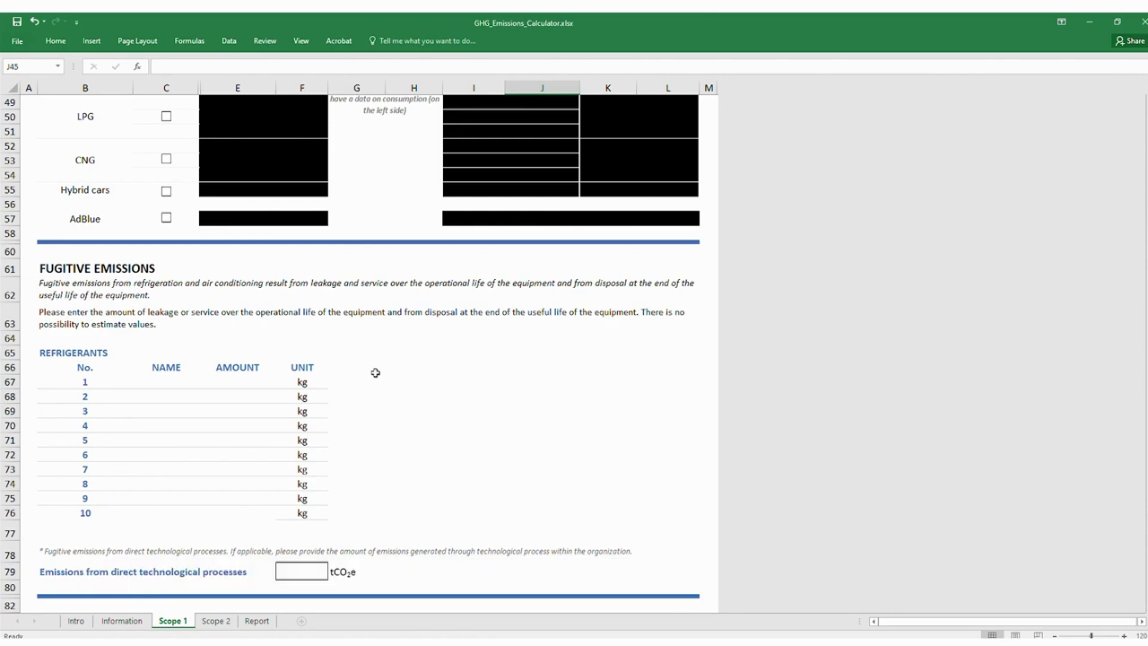
{"action": "left_click", "coordinate": [185, 381]}
{"action": "left_click", "coordinate": [203, 382]}
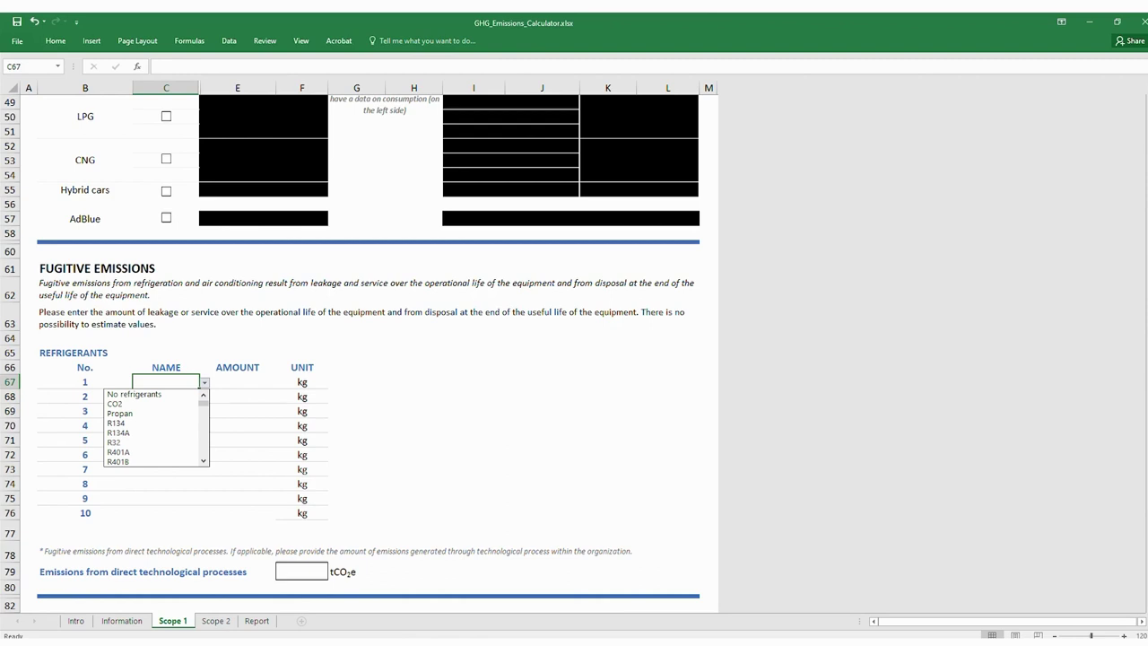
{"action": "scroll", "coordinate": [150, 451], "scroll_direction": "down", "scroll_amount": 10}
{"action": "left_click", "coordinate": [151, 451]}
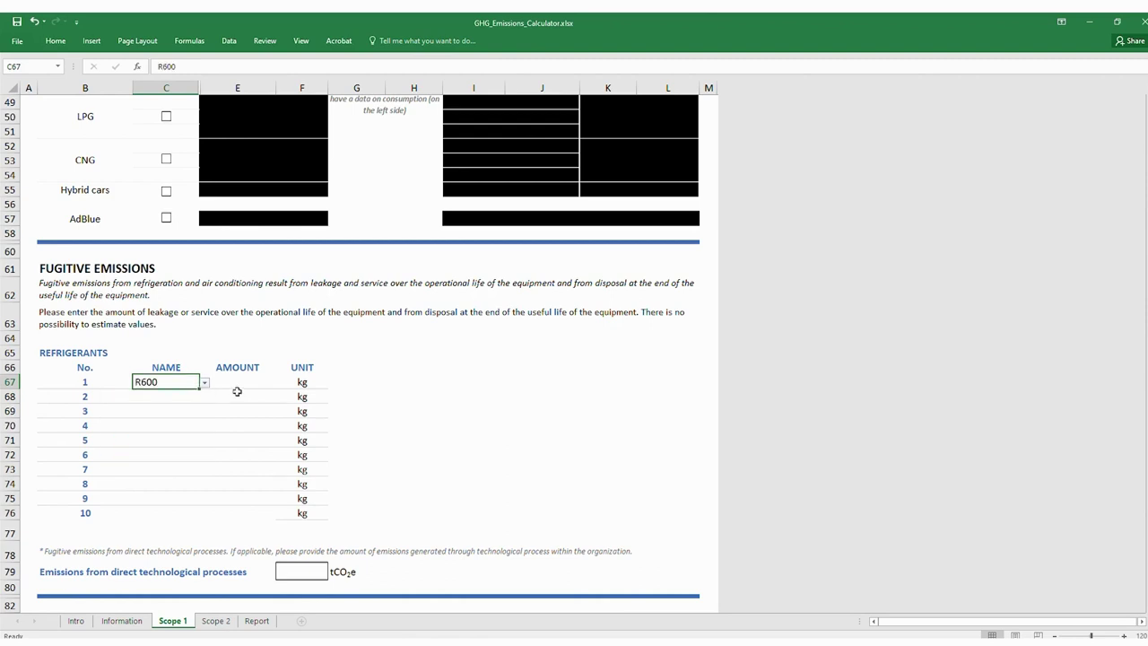
{"action": "left_click", "coordinate": [242, 380]}
{"action": "type", "text": "0"}
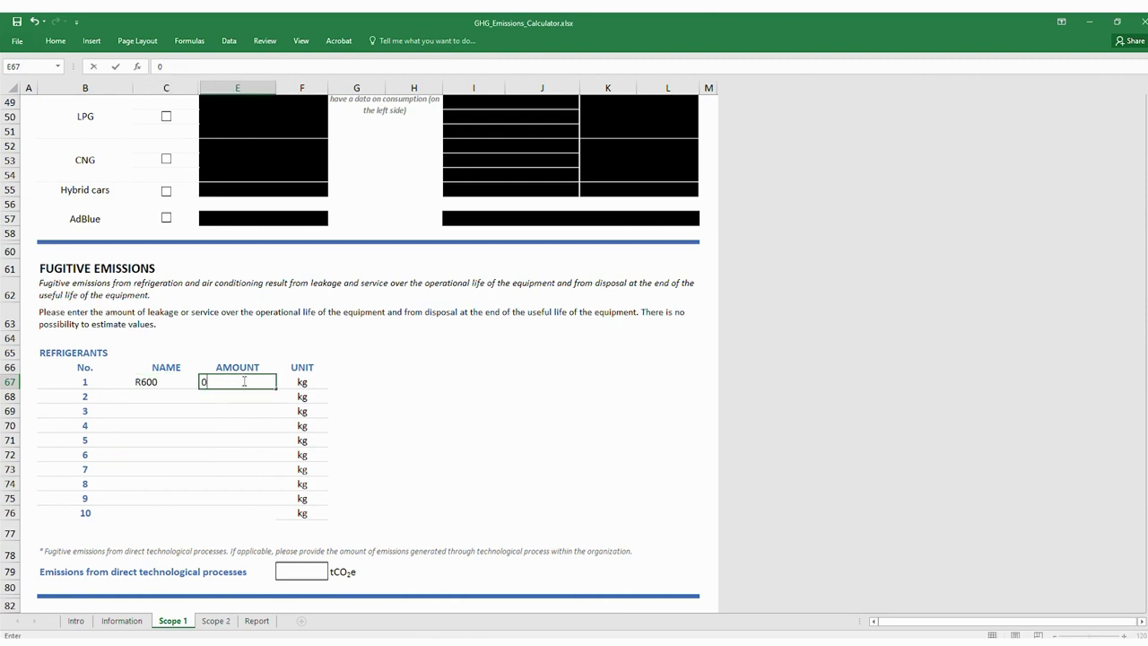
{"action": "type", "text": ",5"}
{"action": "key", "text": "Return"}
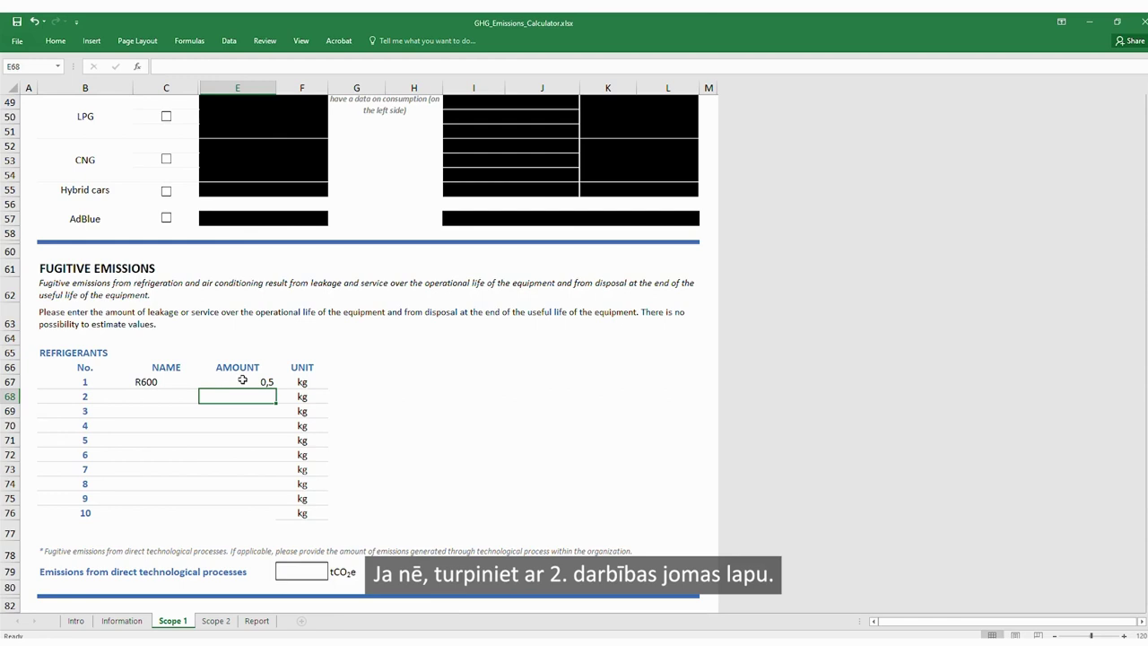
Answer YES to the question whether the company operates in the agricultural industry.
{"action": "scroll", "coordinate": [367, 415], "scroll_direction": "down", "scroll_amount": 3}
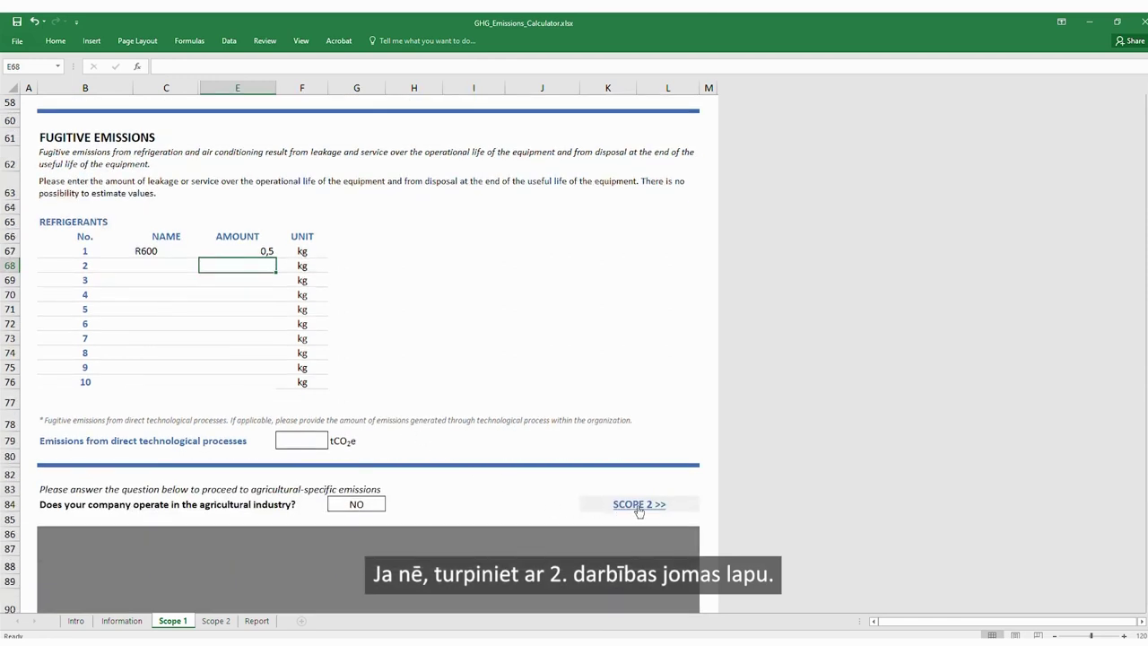
{"action": "left_click", "coordinate": [354, 506]}
{"action": "left_click", "coordinate": [390, 506]}
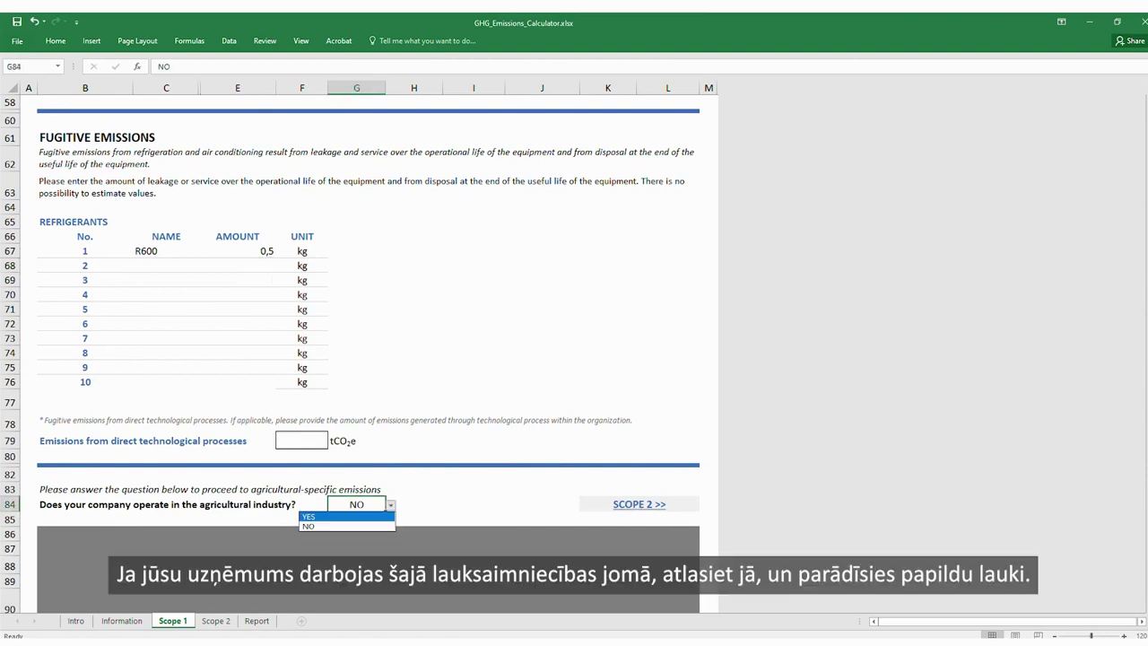
{"action": "left_click", "coordinate": [367, 517]}
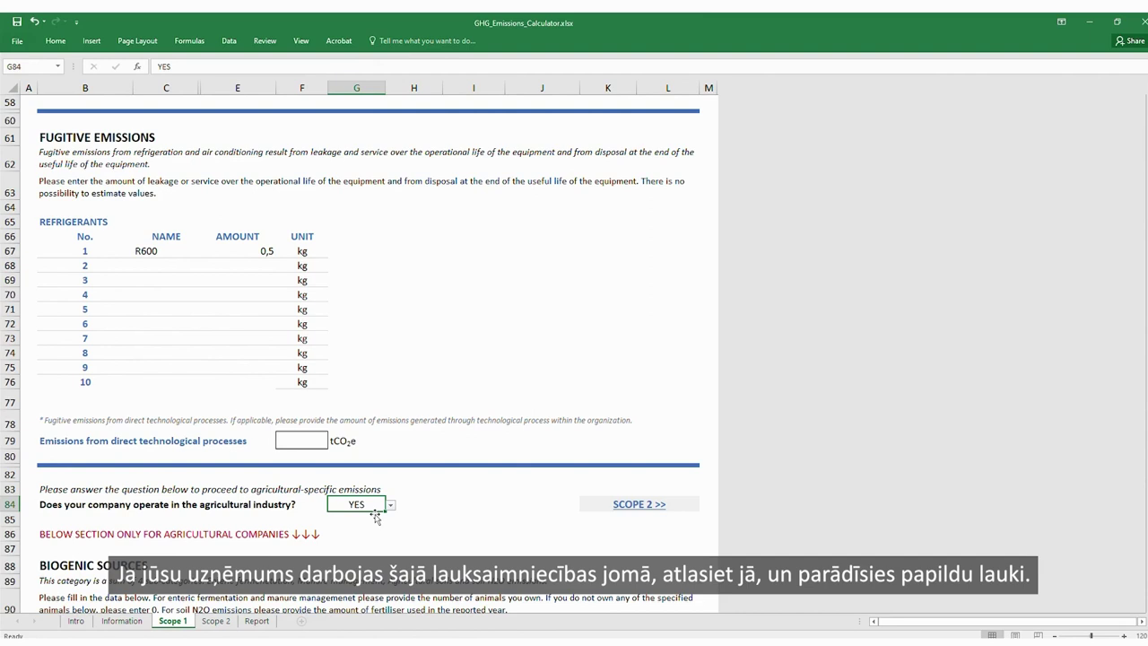
Enter the numbers of animals in the biogenic sources: 100 dairy cattle, 10000 poultry and 0 for every other animal type.
{"action": "scroll", "coordinate": [365, 507], "scroll_direction": "down", "scroll_amount": 1}
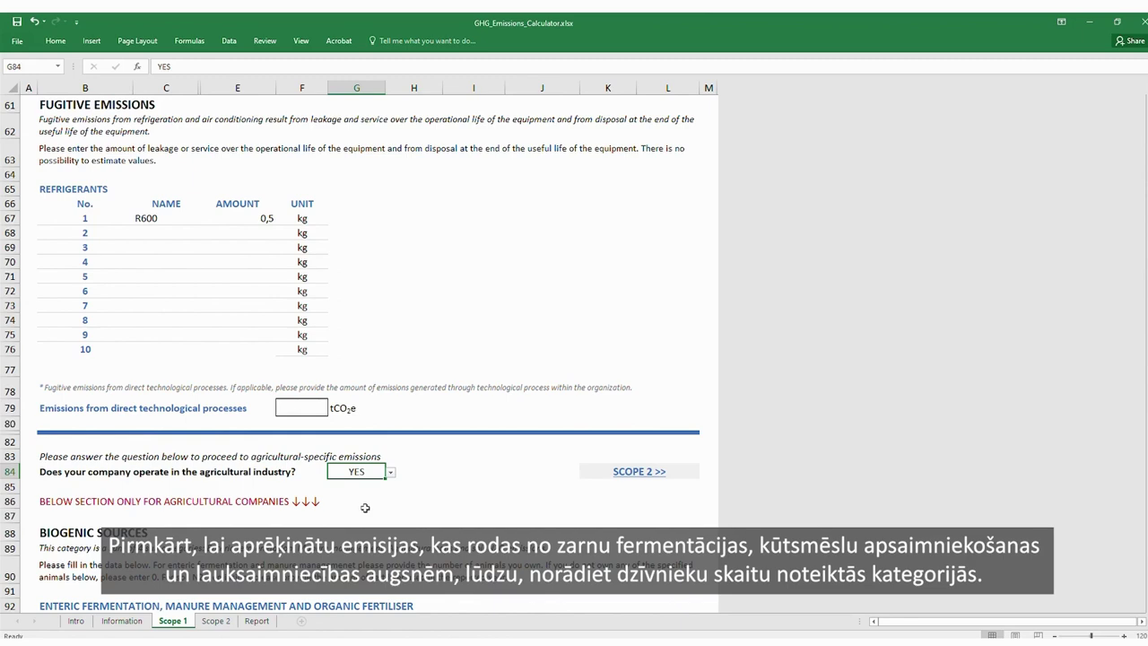
{"action": "scroll", "coordinate": [365, 508], "scroll_direction": "down", "scroll_amount": 3}
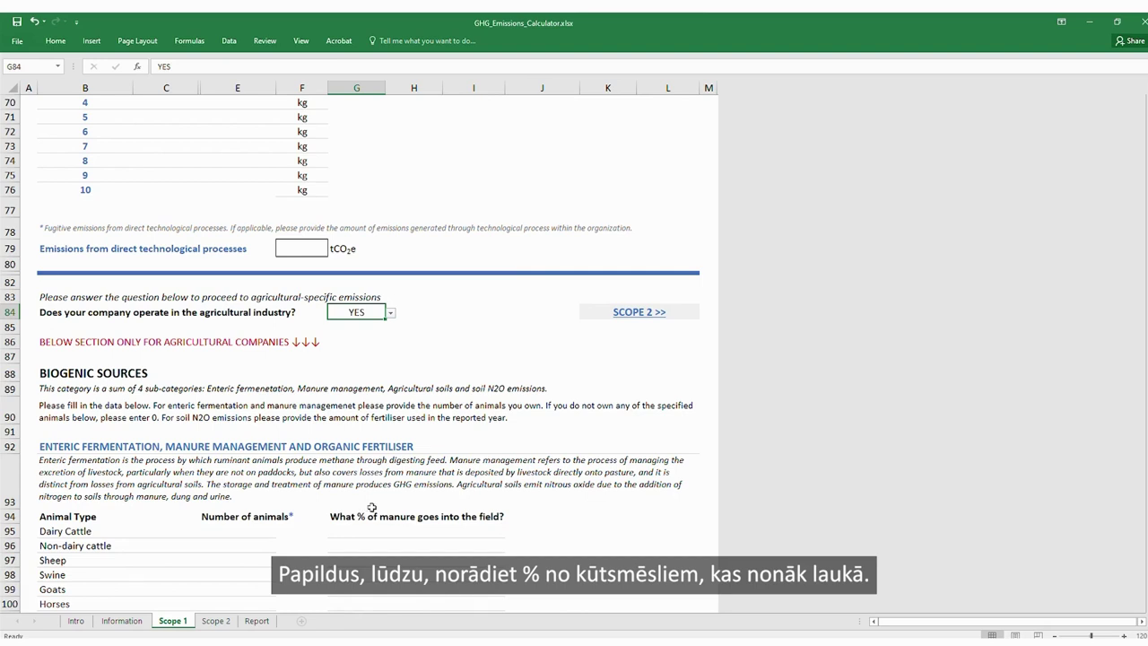
{"action": "scroll", "coordinate": [235, 538], "scroll_direction": "down", "scroll_amount": 2}
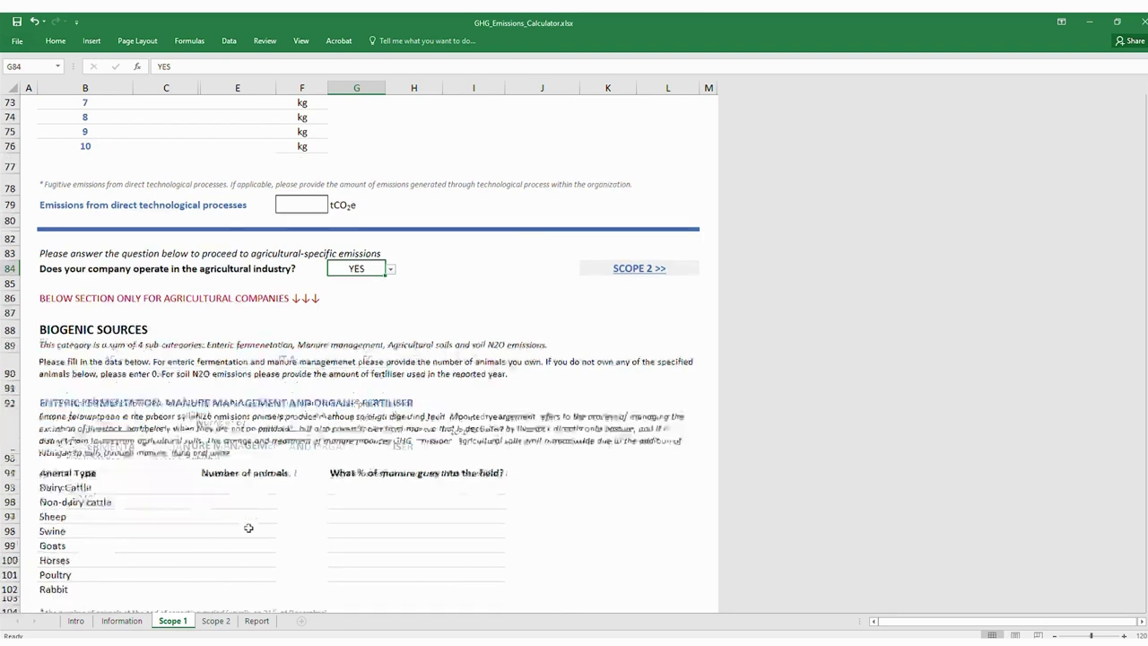
{"action": "left_click", "coordinate": [243, 446]}
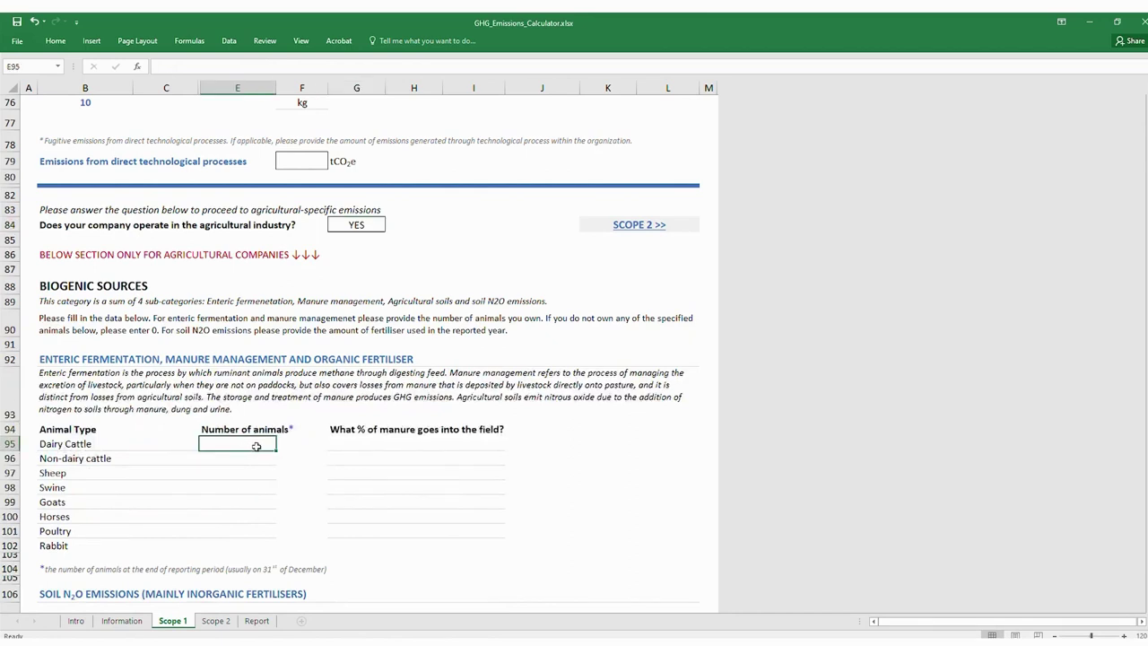
{"action": "type", "text": "100"}
{"action": "key", "text": "Return"}
{"action": "type", "text": "0"}
{"action": "key", "text": "Return"}
{"action": "type", "text": "0"}
{"action": "key", "text": "Return"}
{"action": "type", "text": "0"}
{"action": "key", "text": "Return"}
{"action": "type", "text": "0"}
{"action": "key", "text": "Return"}
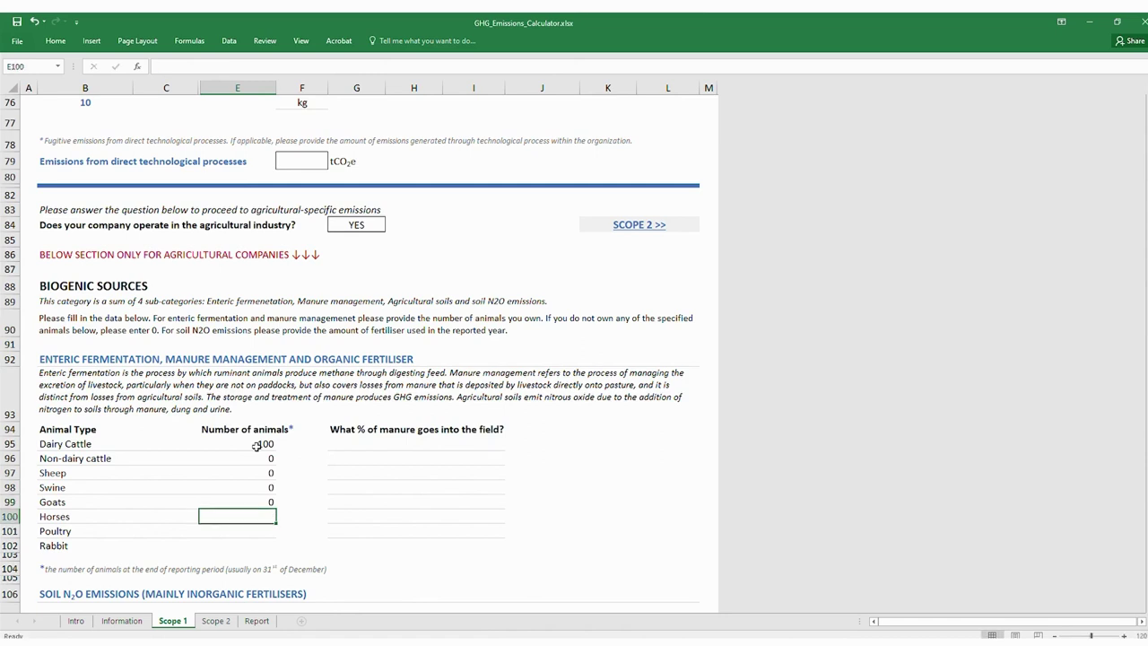
{"action": "type", "text": "0"}
{"action": "key", "text": "Return"}
{"action": "type", "text": "10"}
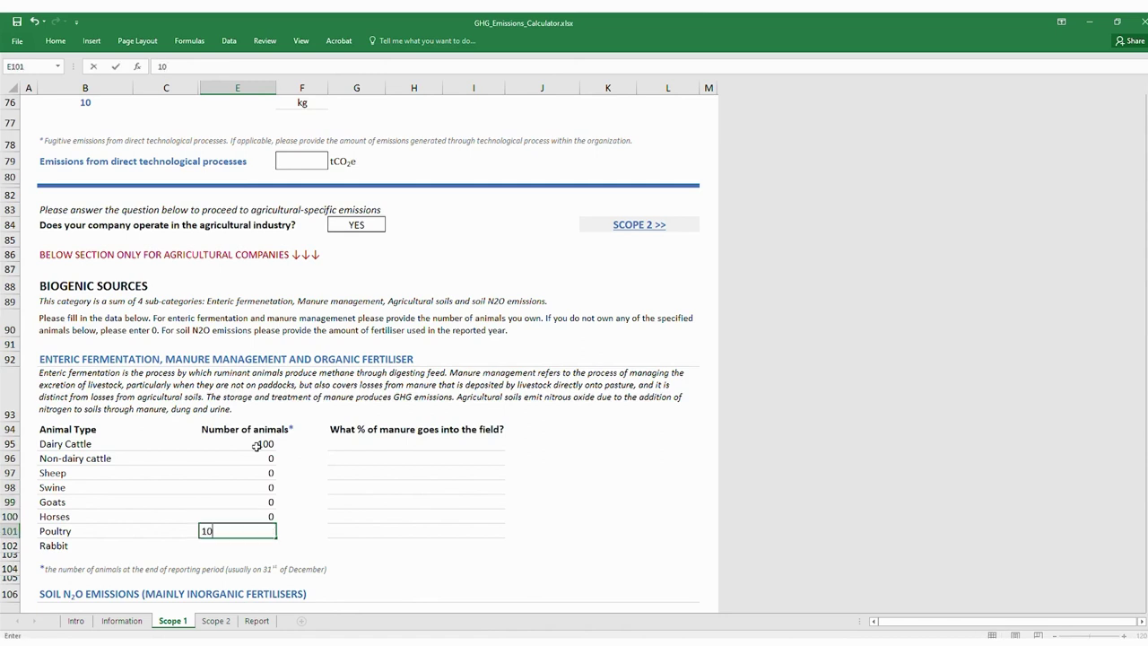
{"action": "type", "text": "000"}
{"action": "key", "text": "Return"}
{"action": "type", "text": "0"}
{"action": "key", "text": "Tab"}
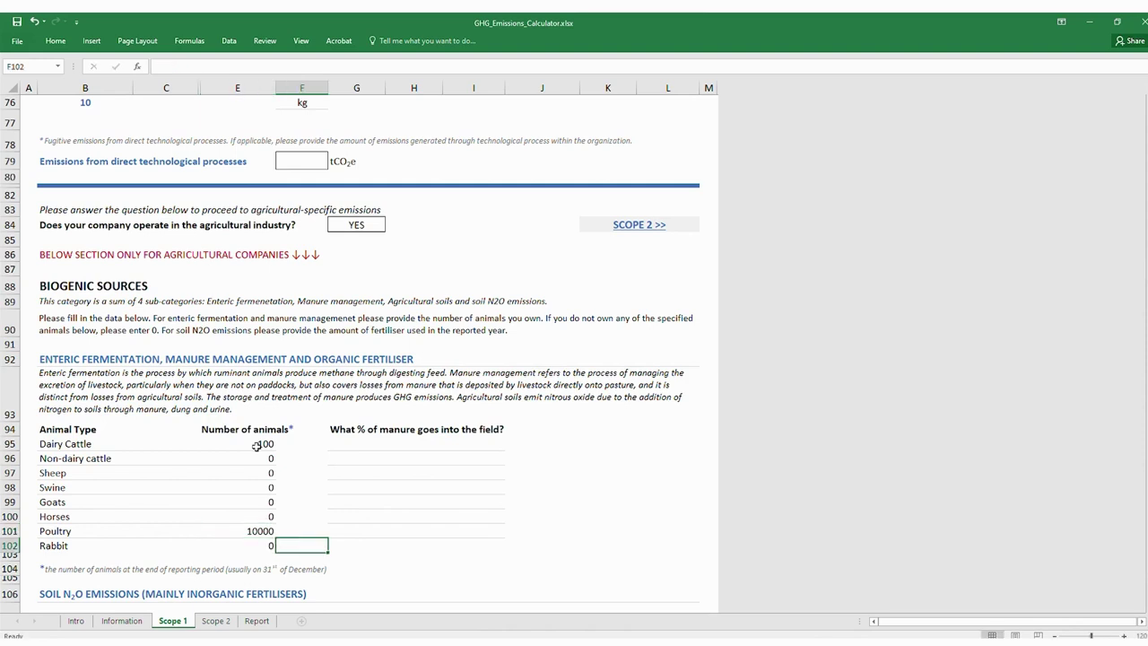
Set the share of manure going into the field to 40% for dairy cattle and 0% for poultry.
{"action": "left_click", "coordinate": [411, 444]}
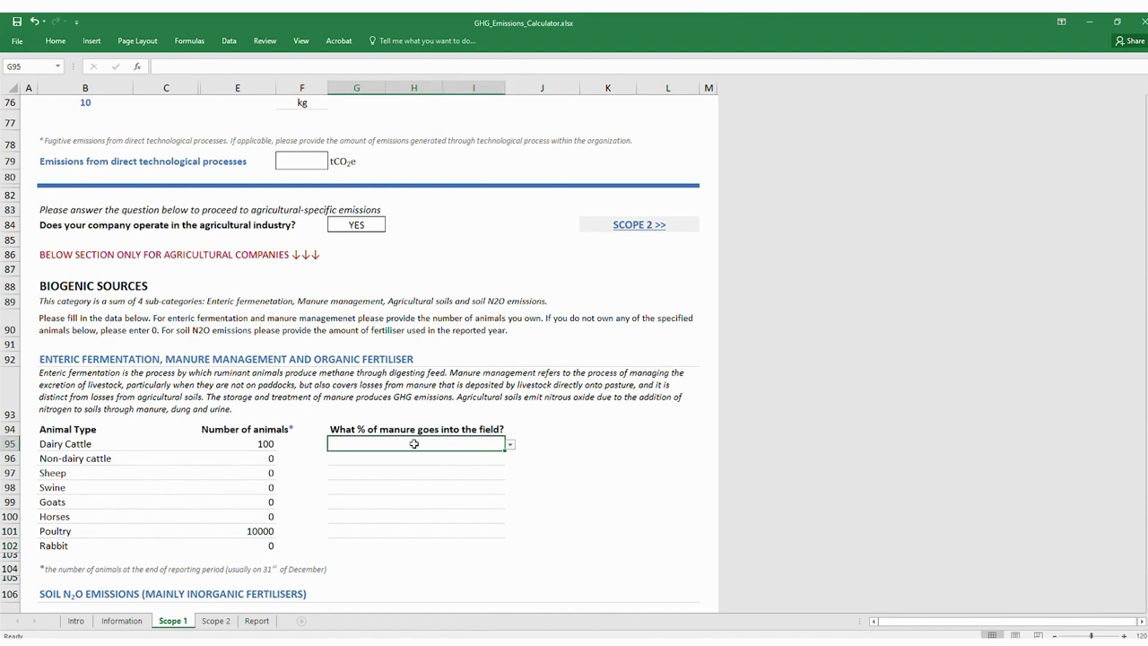
{"action": "left_click", "coordinate": [509, 445]}
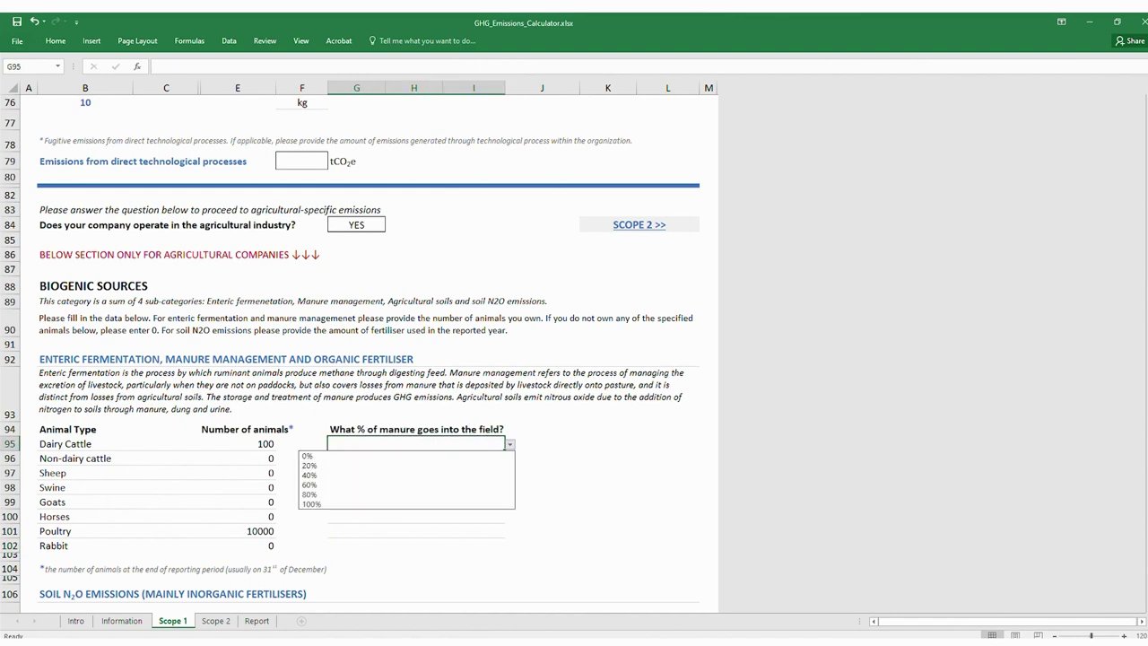
{"action": "left_click", "coordinate": [489, 474]}
{"action": "left_click", "coordinate": [406, 530]}
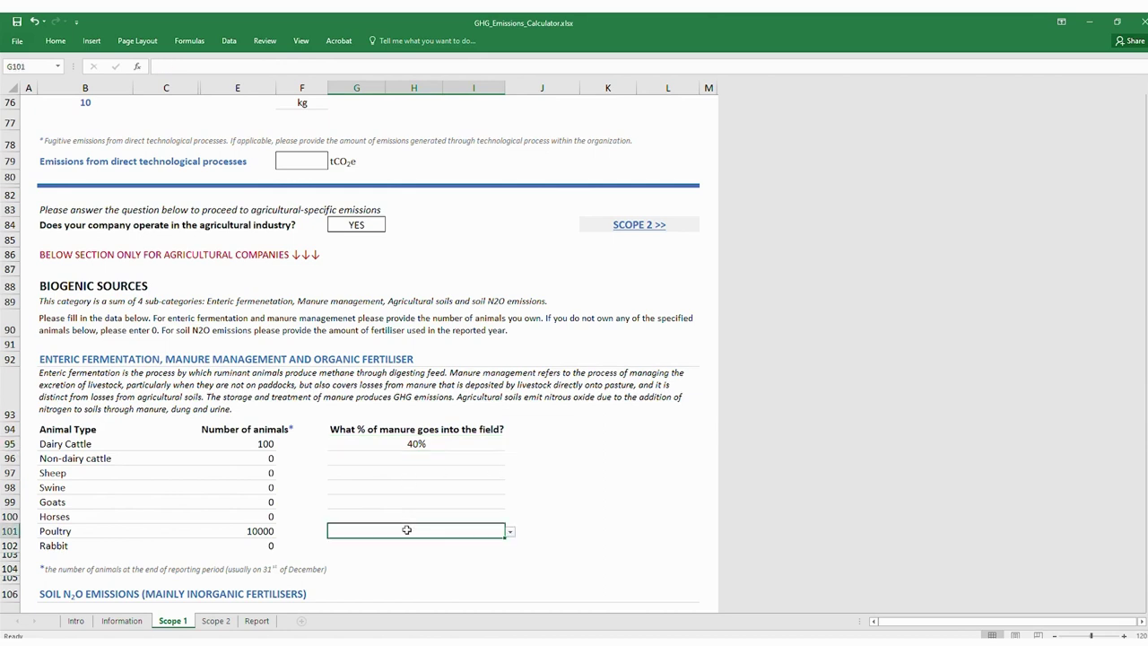
{"action": "left_click", "coordinate": [509, 532]}
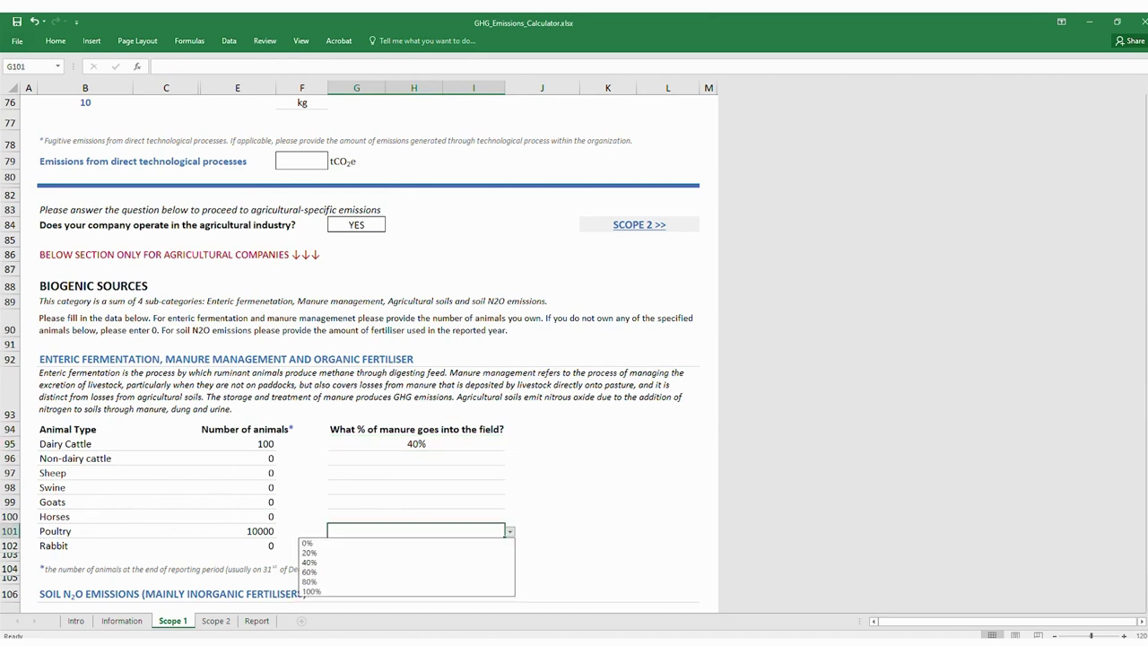
{"action": "left_click", "coordinate": [309, 543]}
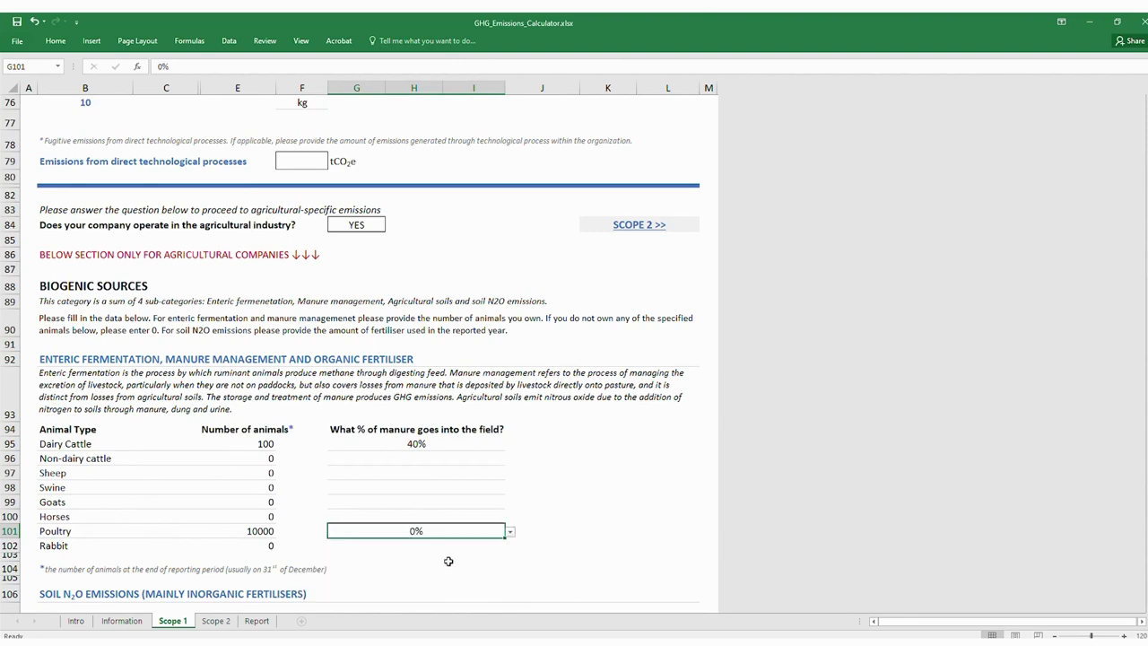
Leave the fertiliser quantities blank and proceed to the Scope 2 sheet.
{"action": "scroll", "coordinate": [443, 514], "scroll_direction": "down", "scroll_amount": 1}
{"action": "scroll", "coordinate": [443, 514], "scroll_direction": "down", "scroll_amount": 2}
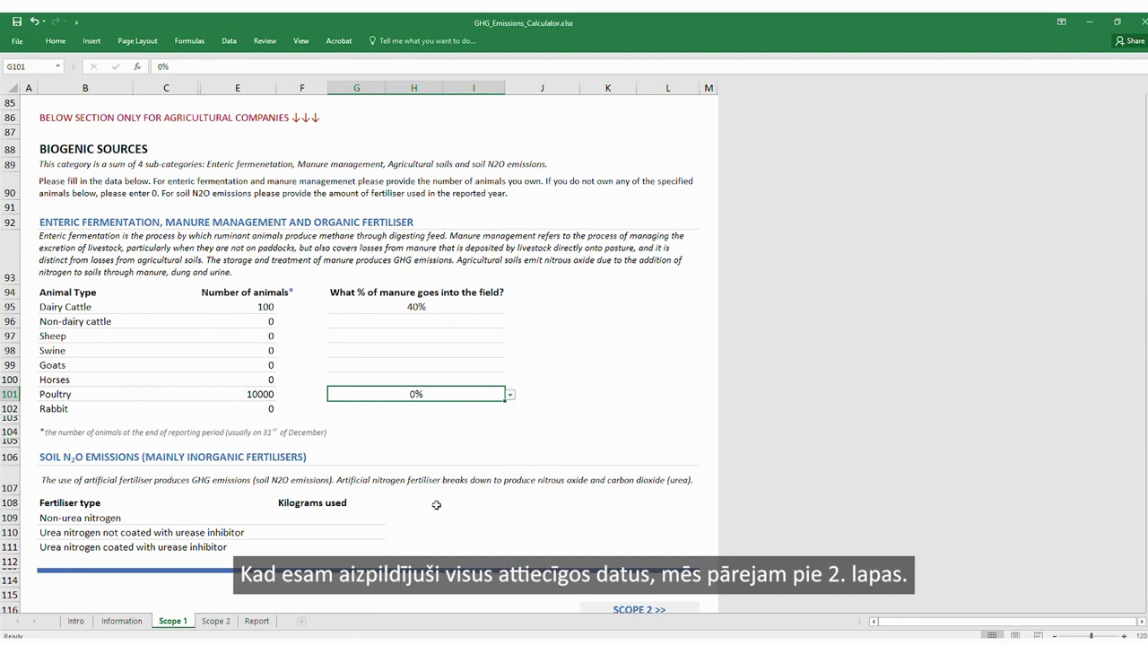
{"action": "scroll", "coordinate": [435, 505], "scroll_direction": "down", "scroll_amount": 1}
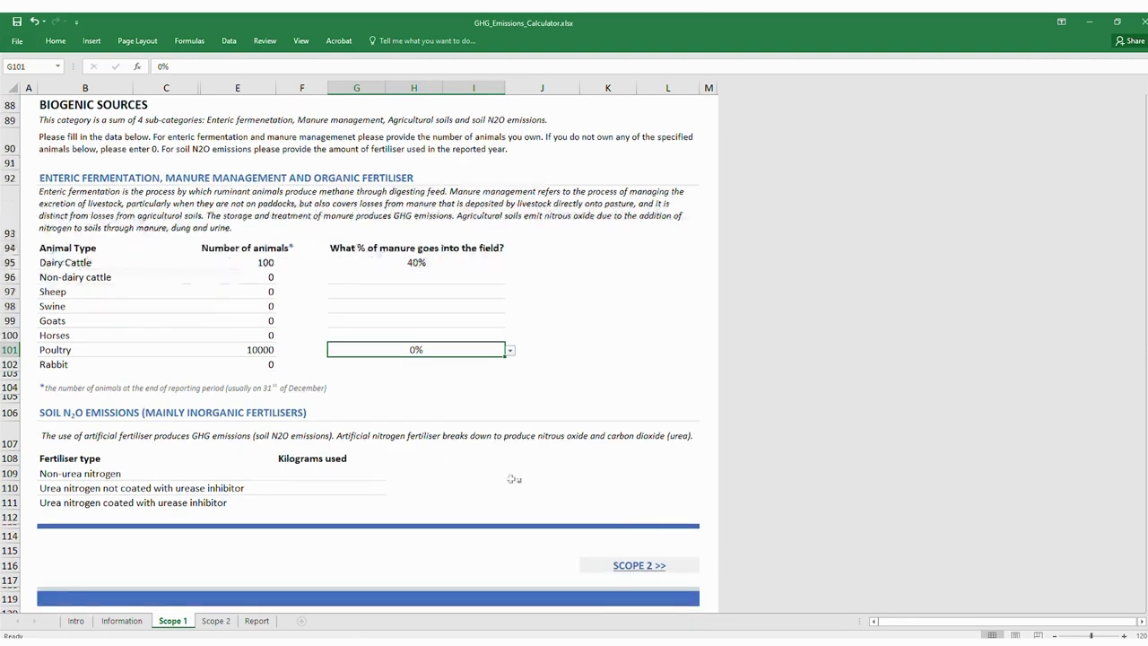
{"action": "left_click", "coordinate": [639, 565]}
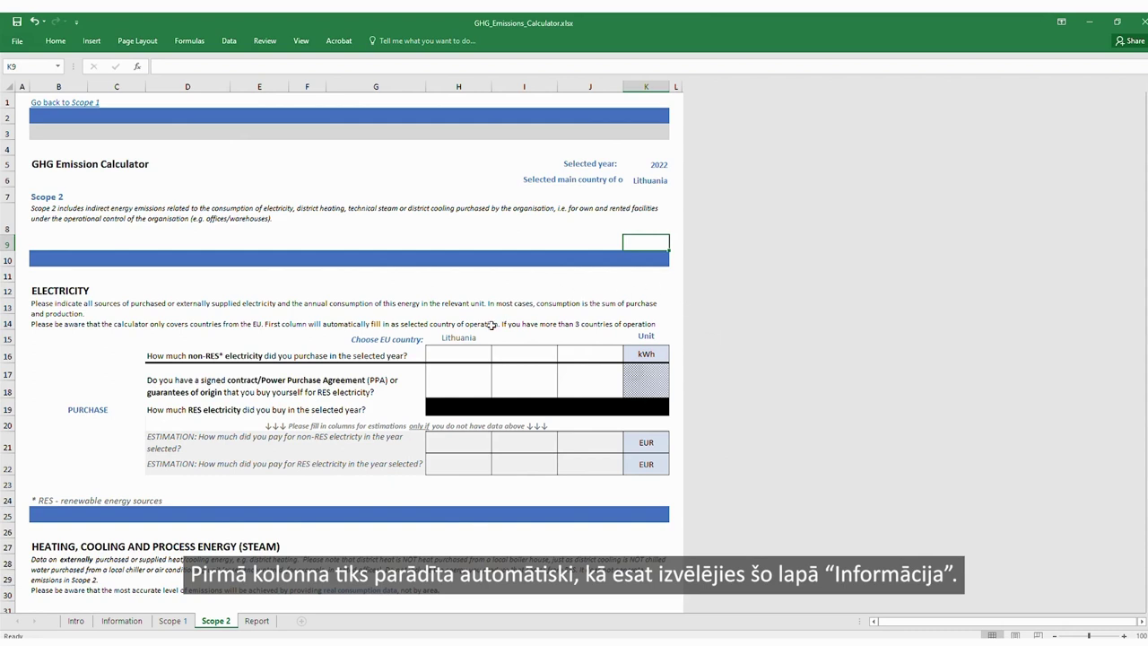
Enter 1000 MWh as the non-RES electricity purchased in Lithuania.
{"action": "left_click", "coordinate": [466, 338]}
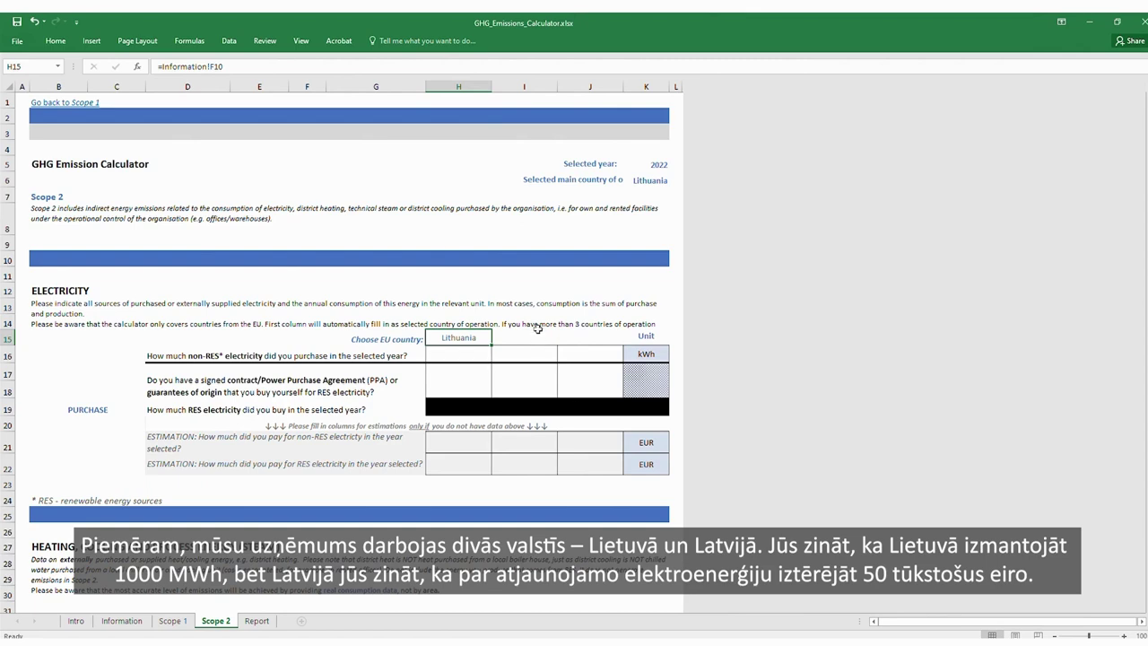
{"action": "left_click", "coordinate": [473, 349]}
{"action": "type", "text": "1000"}
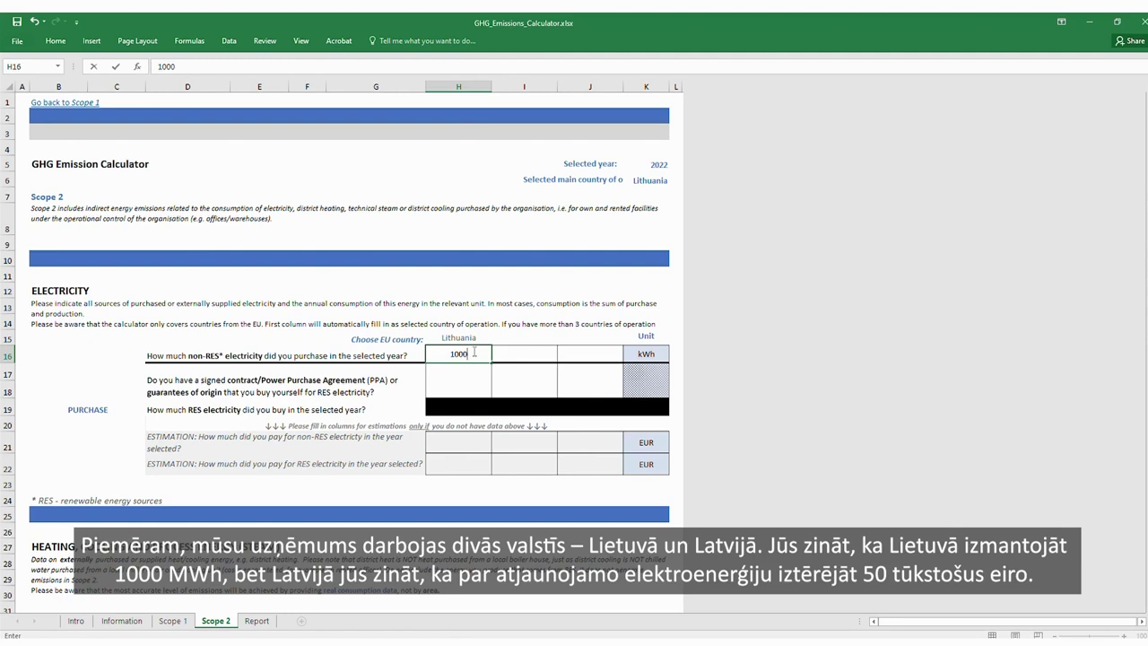
{"action": "left_click", "coordinate": [644, 351]}
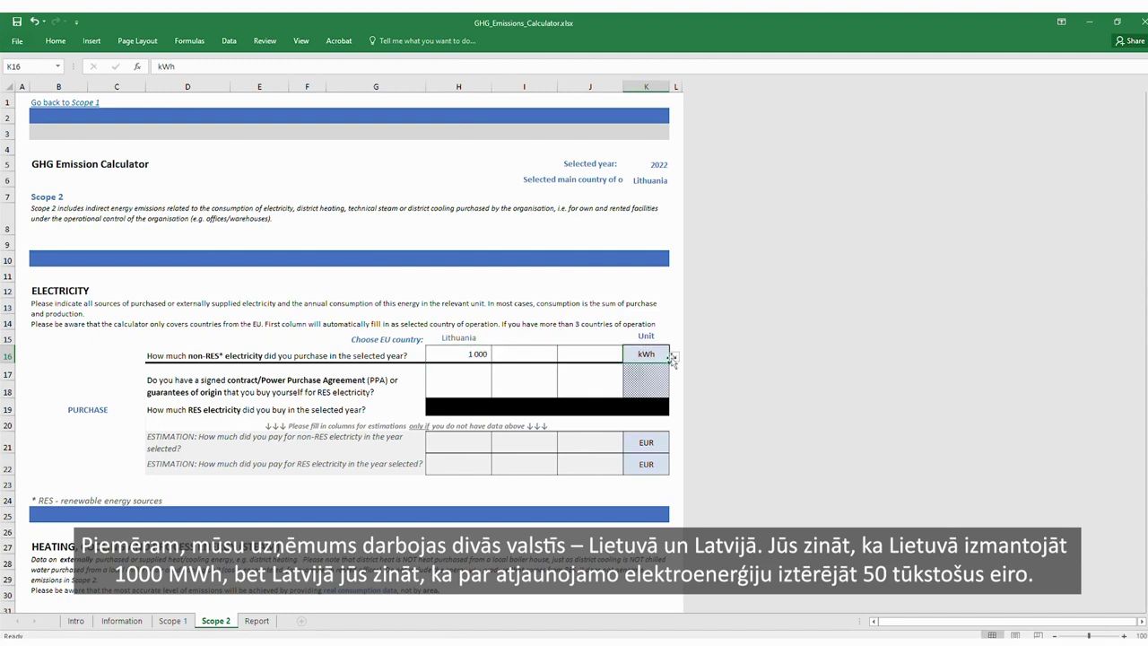
{"action": "left_click", "coordinate": [674, 357]}
{"action": "left_click", "coordinate": [655, 377]}
Choose Latvia as the second electricity country and answer YES for its signed PPA or guarantees of origin.
{"action": "left_click", "coordinate": [541, 338]}
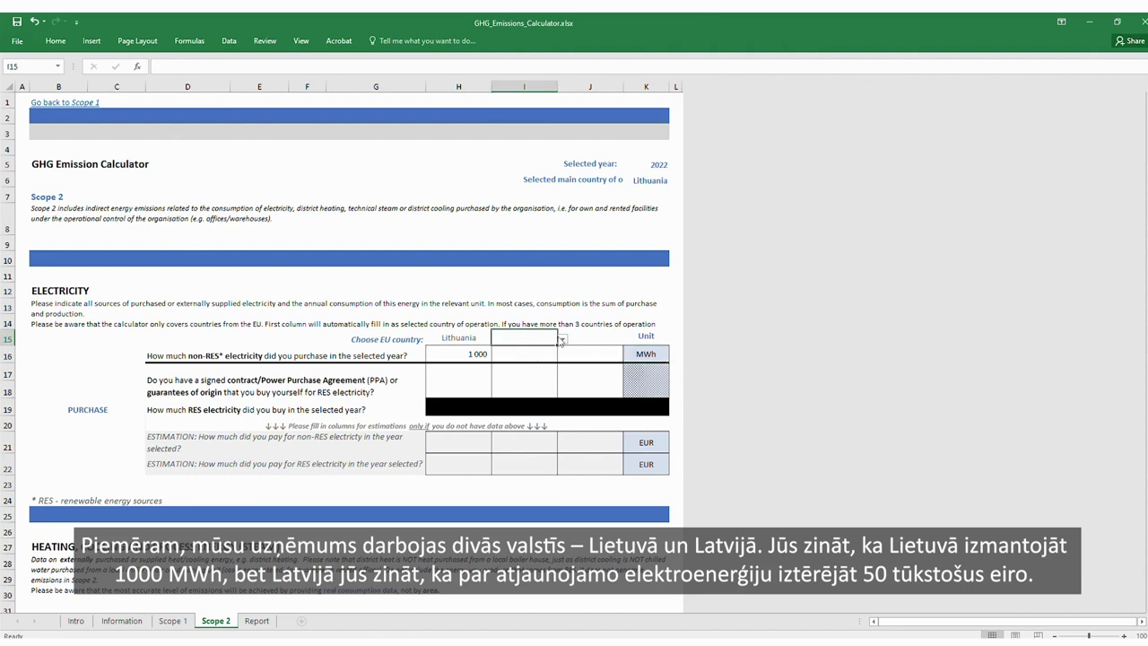
{"action": "left_click", "coordinate": [562, 338]}
{"action": "left_click", "coordinate": [553, 354]}
{"action": "left_click", "coordinate": [547, 378]}
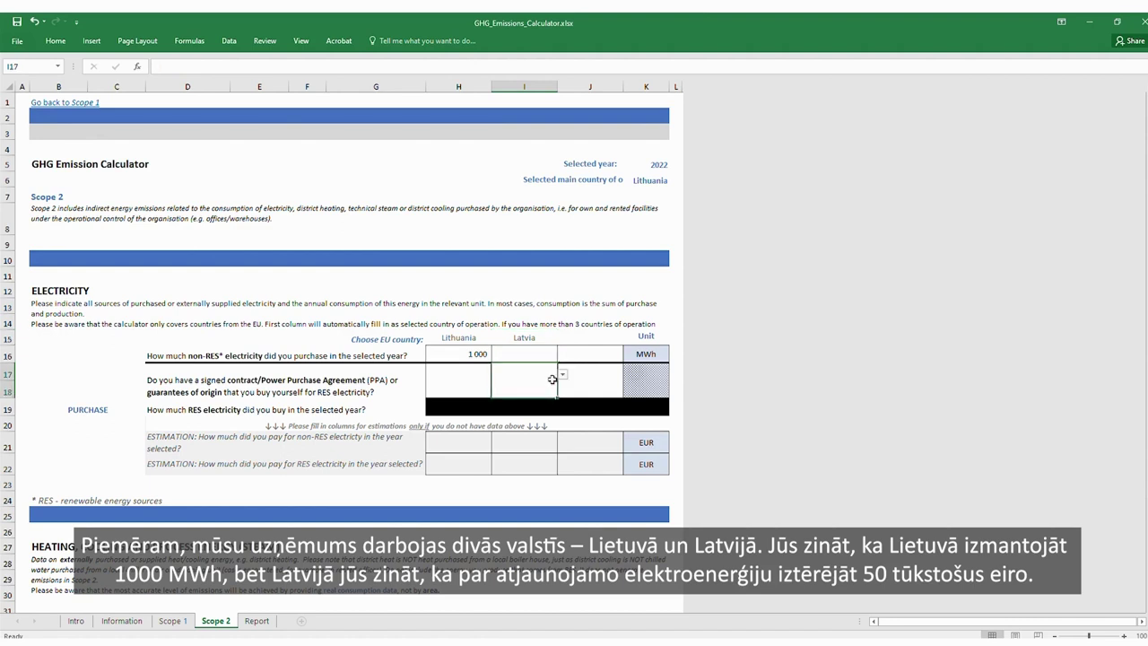
{"action": "left_click", "coordinate": [562, 375]}
{"action": "left_click", "coordinate": [543, 383]}
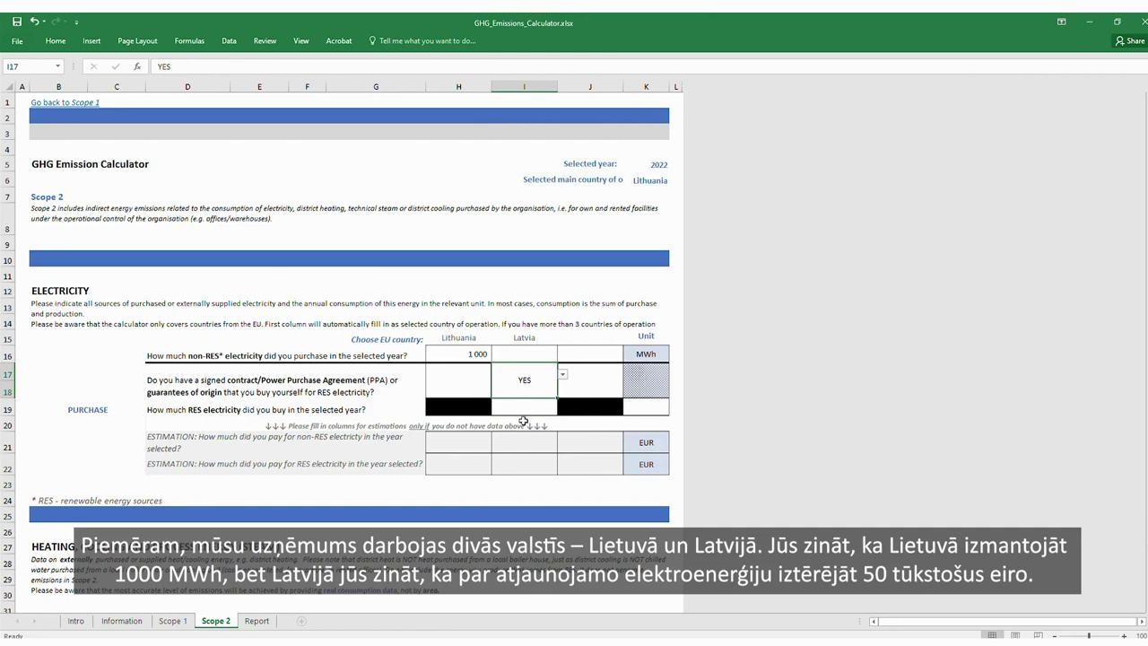
Enter 50000 EUR as the estimated payment for RES electricity in Latvia.
{"action": "left_click", "coordinate": [521, 468]}
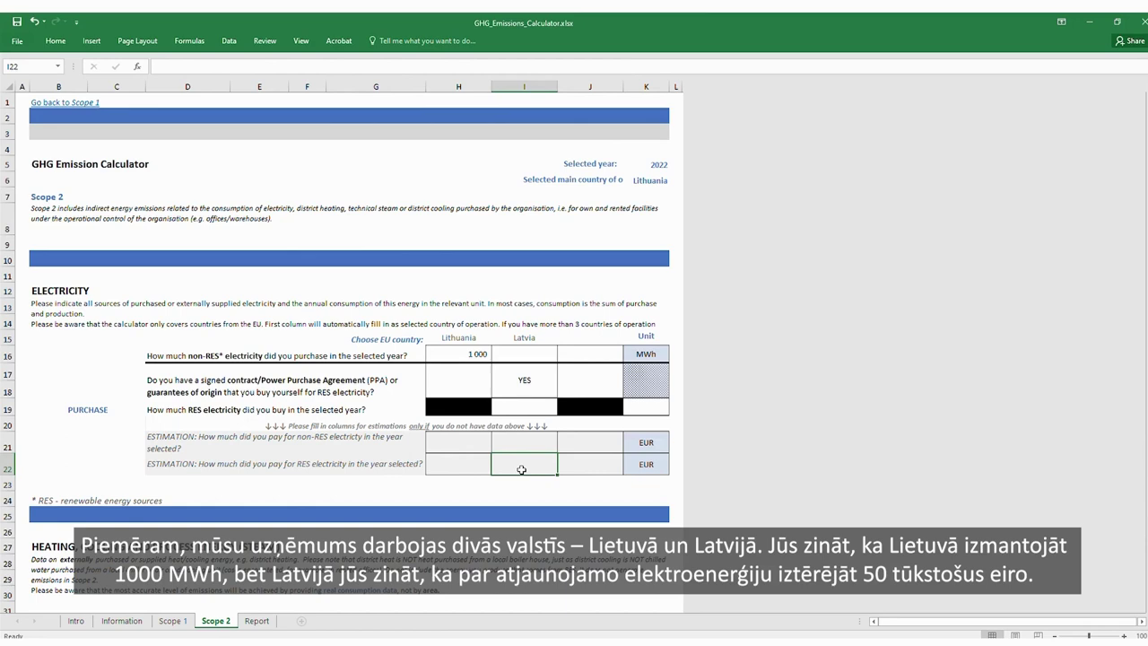
{"action": "type", "text": "50000"}
{"action": "left_click", "coordinate": [584, 469]}
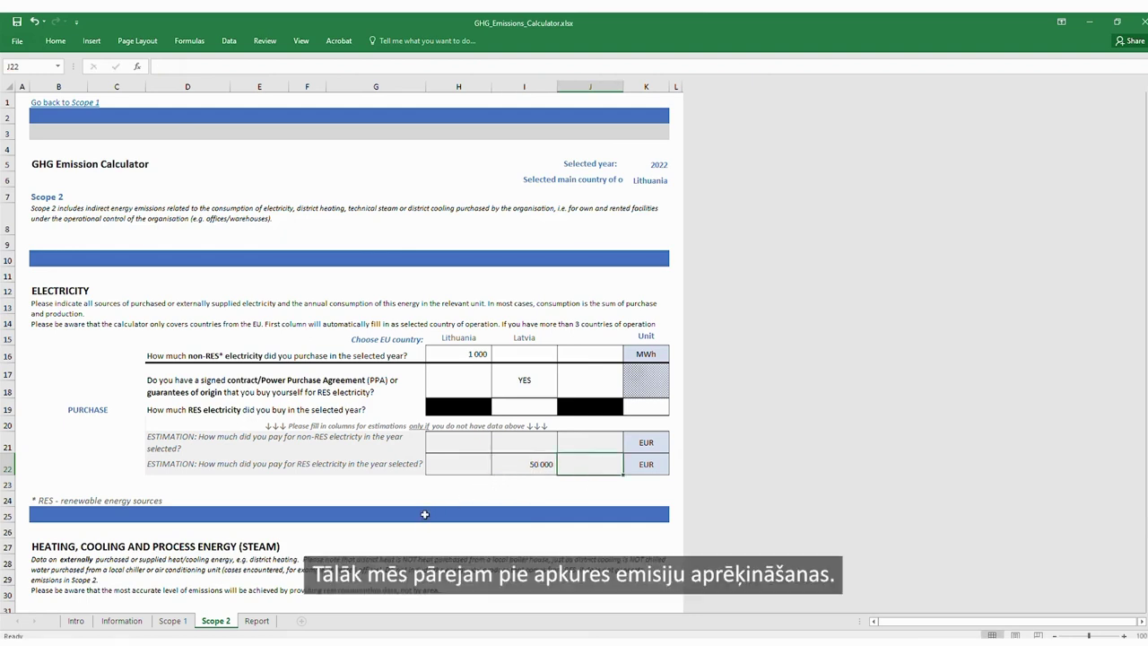
Mark heating energy as applicable and enter 1000 m² as the area in the floor area estimation.
{"action": "scroll", "coordinate": [414, 520], "scroll_direction": "down", "scroll_amount": 4}
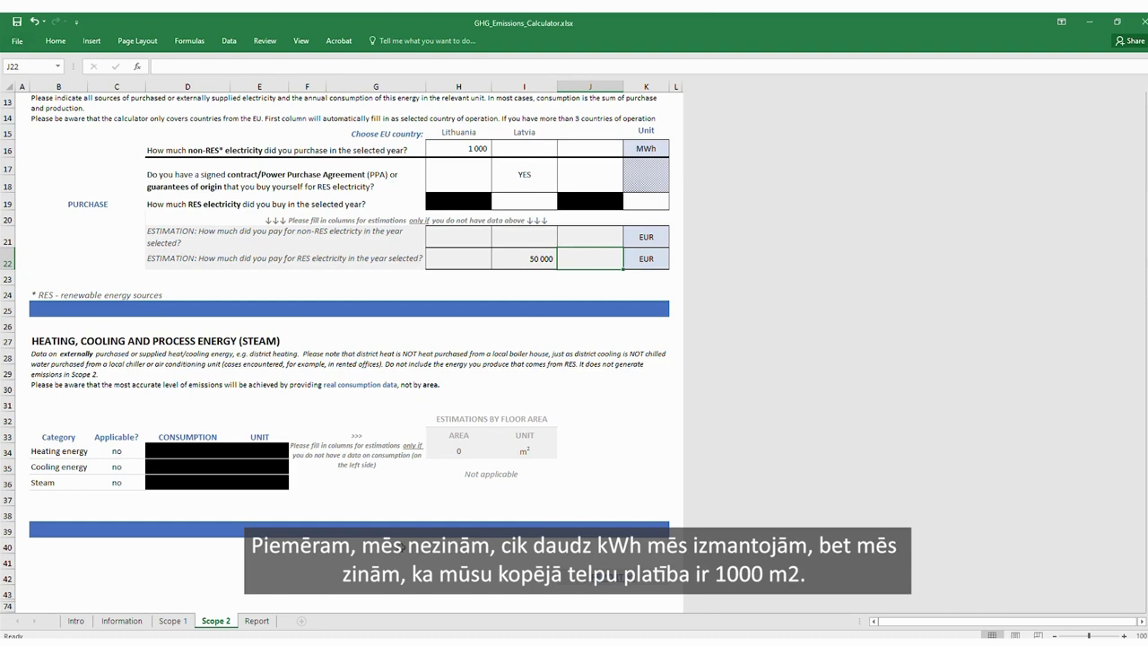
{"action": "left_click", "coordinate": [121, 454]}
{"action": "left_click", "coordinate": [150, 452]}
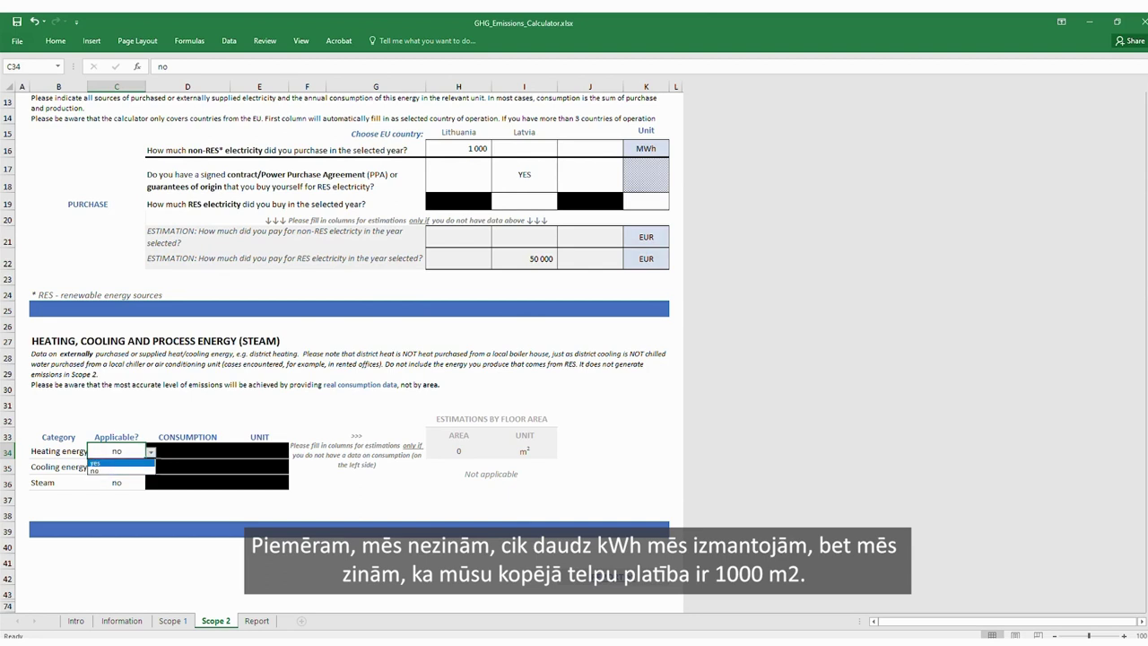
{"action": "left_click", "coordinate": [126, 463]}
{"action": "left_click", "coordinate": [180, 455]}
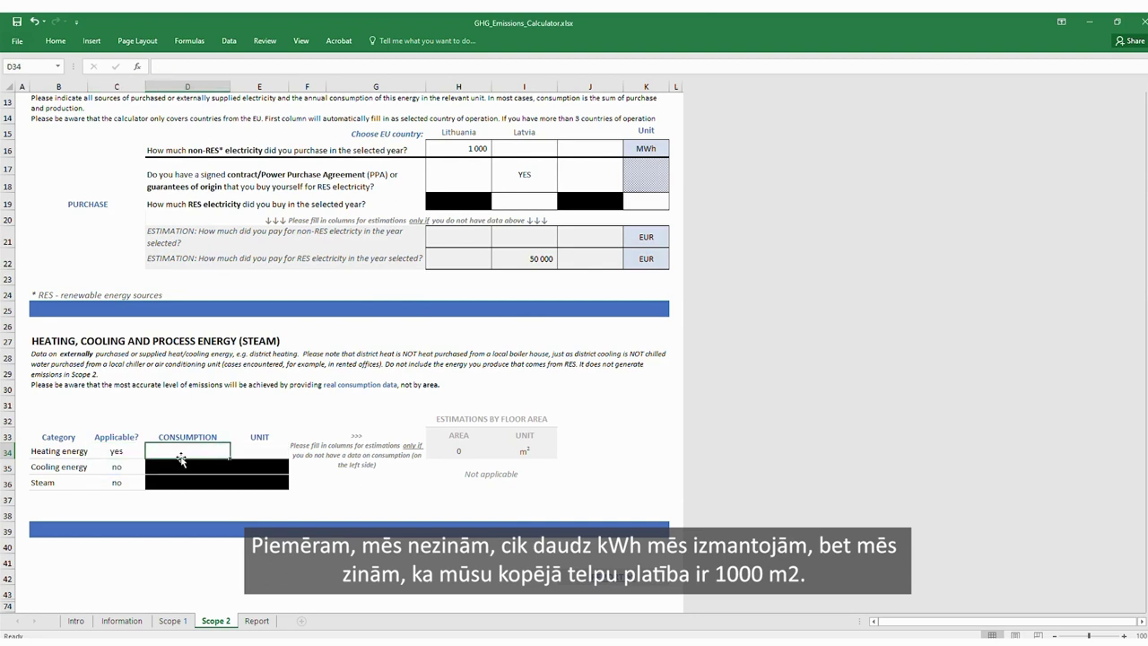
{"action": "left_click", "coordinate": [448, 453]}
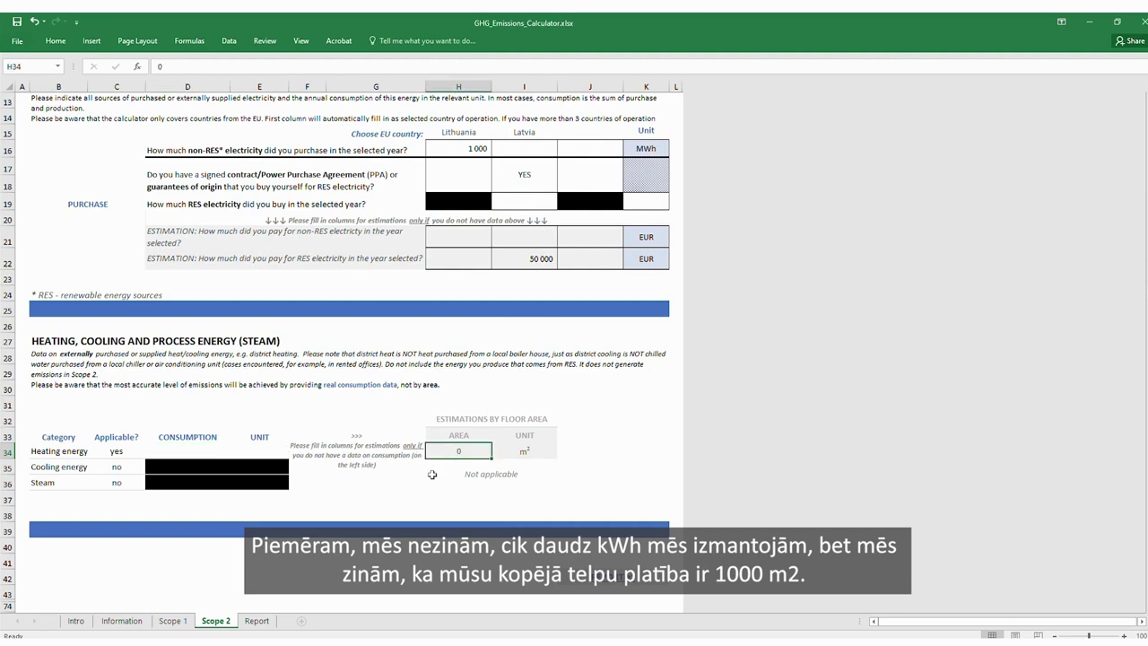
{"action": "type", "text": "1000"}
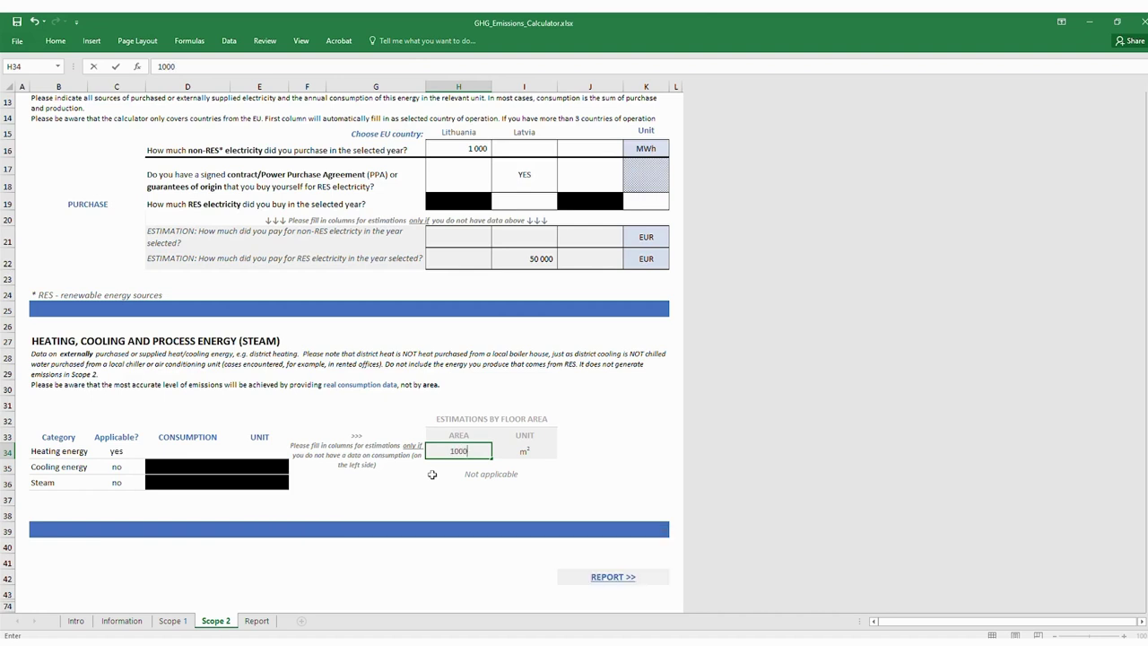
{"action": "left_click", "coordinate": [431, 494]}
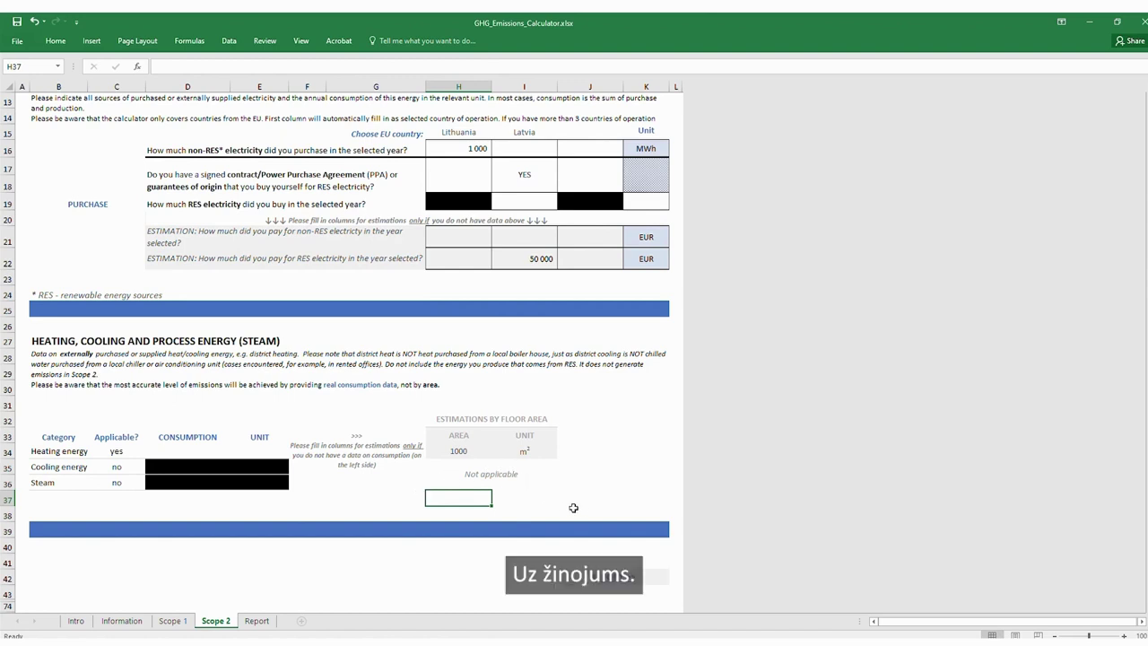
Open the report summarising the Scope 1 and 2 emissions.
{"action": "left_click", "coordinate": [612, 576]}
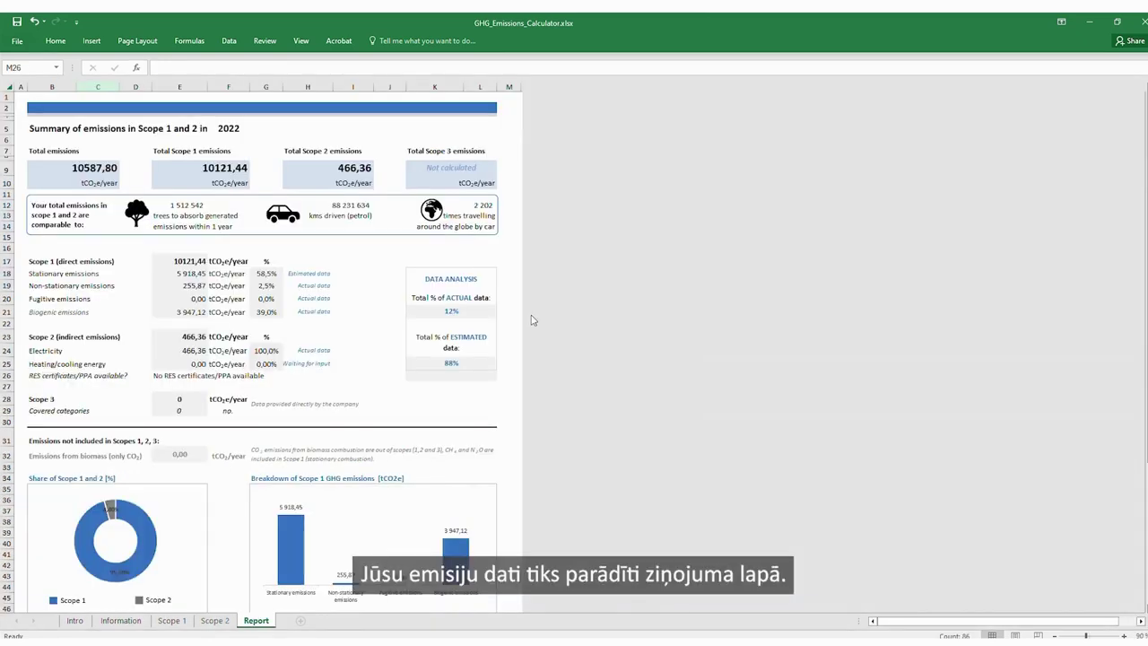